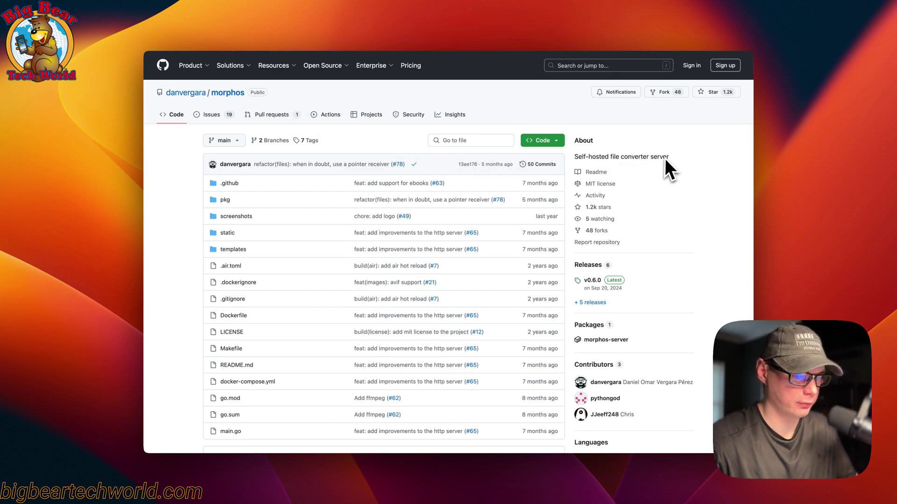
{"action": "scroll", "coordinate": [467, 274], "scroll_direction": "down", "scroll_amount": 5}
{"action": "scroll", "coordinate": [463, 277], "scroll_direction": "down", "scroll_amount": 2}
{"action": "scroll", "coordinate": [462, 277], "scroll_direction": "down", "scroll_amount": 3}
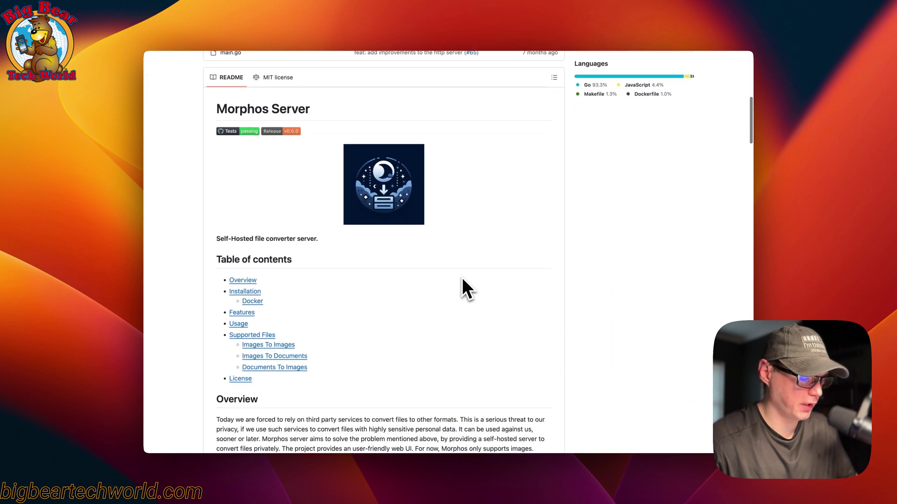
{"action": "scroll", "coordinate": [461, 278], "scroll_direction": "down", "scroll_amount": 1}
{"action": "scroll", "coordinate": [461, 277], "scroll_direction": "down", "scroll_amount": 1}
{"action": "scroll", "coordinate": [462, 277], "scroll_direction": "down", "scroll_amount": 3}
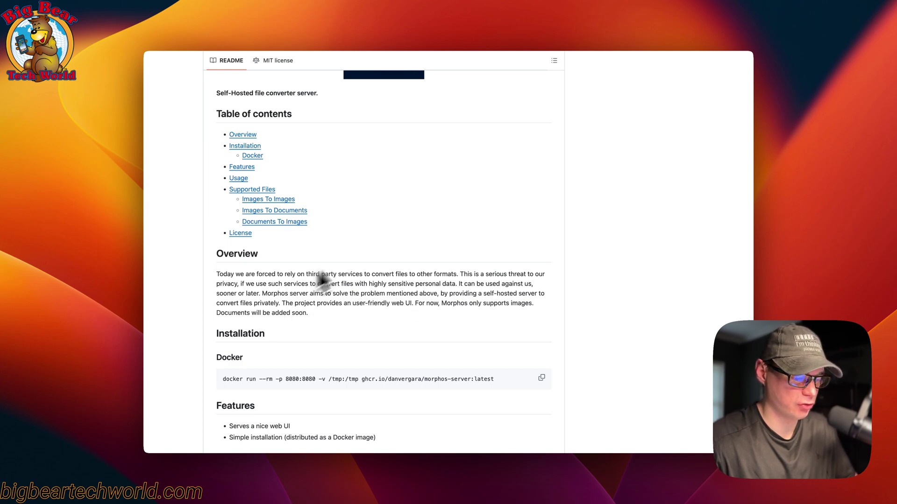
{"action": "scroll", "coordinate": [418, 321], "scroll_direction": "down", "scroll_amount": 1}
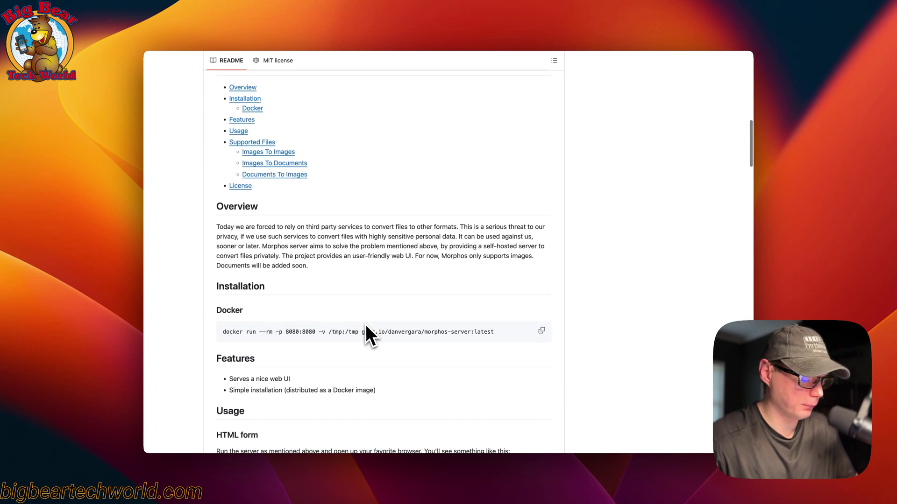
{"action": "scroll", "coordinate": [367, 334], "scroll_direction": "down", "scroll_amount": 2}
{"action": "scroll", "coordinate": [366, 327], "scroll_direction": "down", "scroll_amount": 1}
{"action": "scroll", "coordinate": [366, 326], "scroll_direction": "down", "scroll_amount": 2}
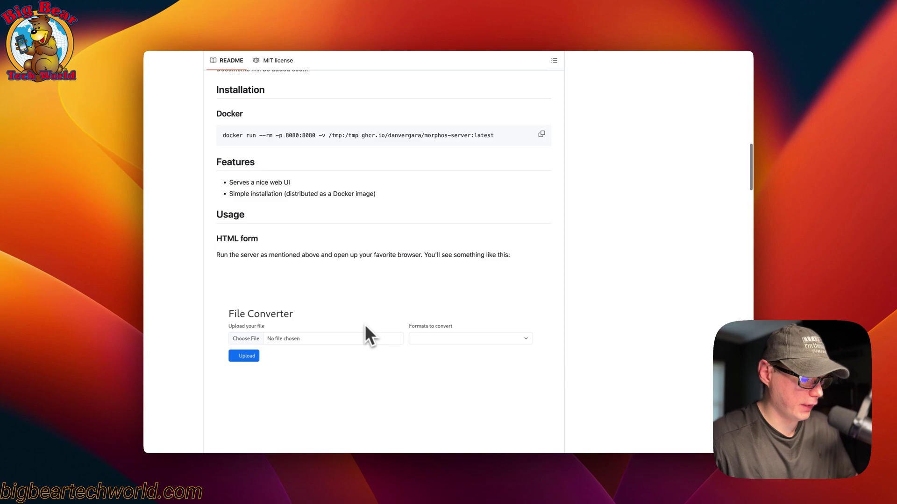
{"action": "scroll", "coordinate": [366, 326], "scroll_direction": "down", "scroll_amount": 1}
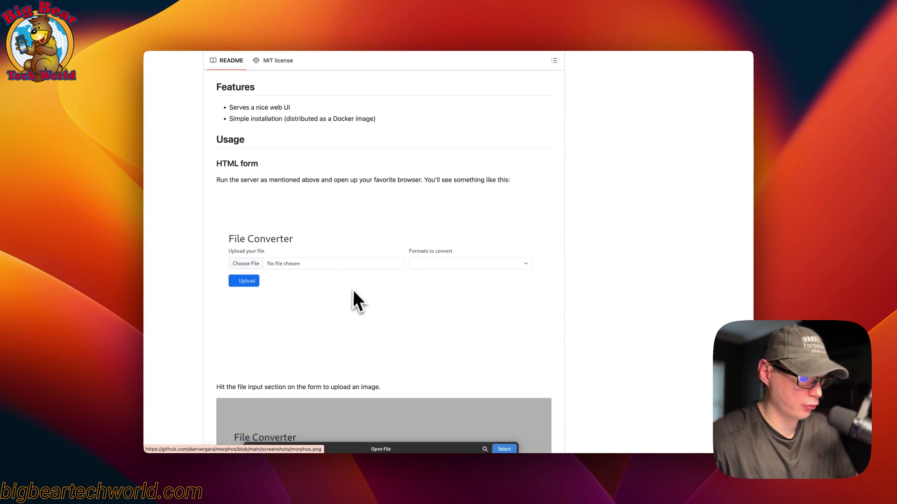
{"action": "scroll", "coordinate": [352, 295], "scroll_direction": "down", "scroll_amount": 1}
{"action": "scroll", "coordinate": [350, 312], "scroll_direction": "down", "scroll_amount": 3}
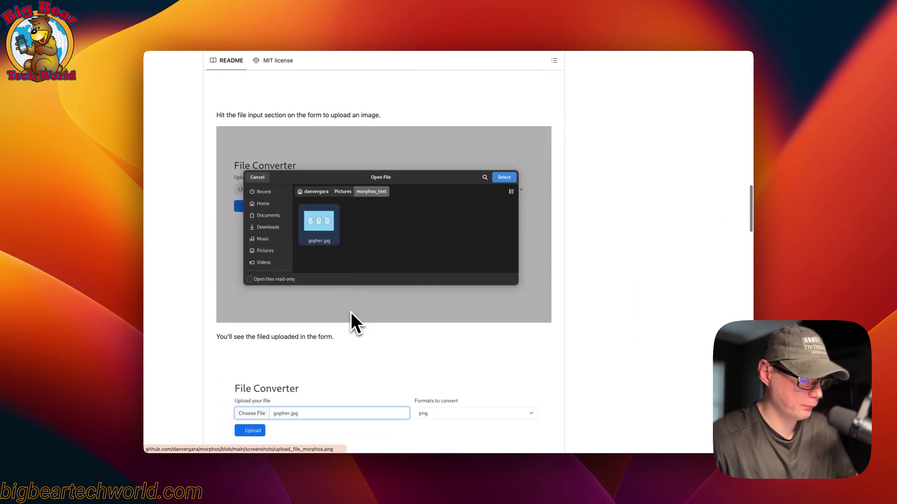
{"action": "scroll", "coordinate": [351, 311], "scroll_direction": "down", "scroll_amount": 1}
{"action": "scroll", "coordinate": [351, 311], "scroll_direction": "down", "scroll_amount": 3}
{"action": "scroll", "coordinate": [352, 311], "scroll_direction": "down", "scroll_amount": 3}
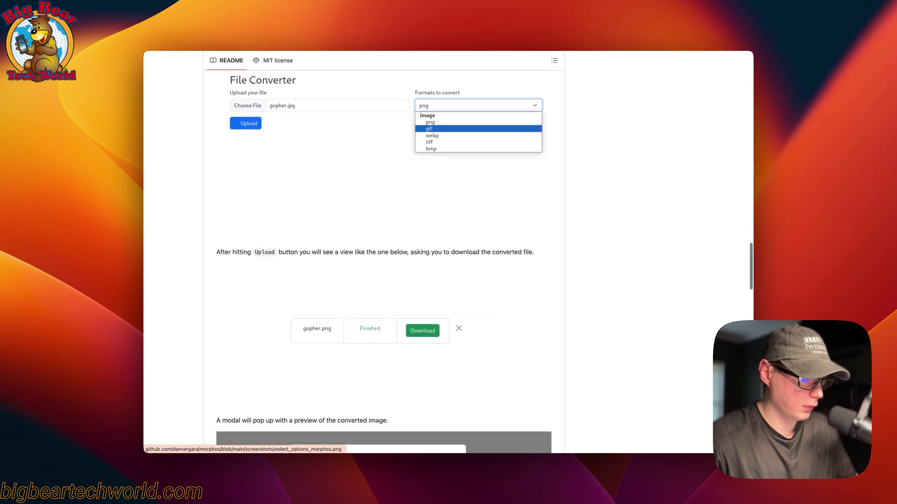
{"action": "scroll", "coordinate": [351, 312], "scroll_direction": "down", "scroll_amount": 3}
{"action": "scroll", "coordinate": [350, 312], "scroll_direction": "down", "scroll_amount": 2}
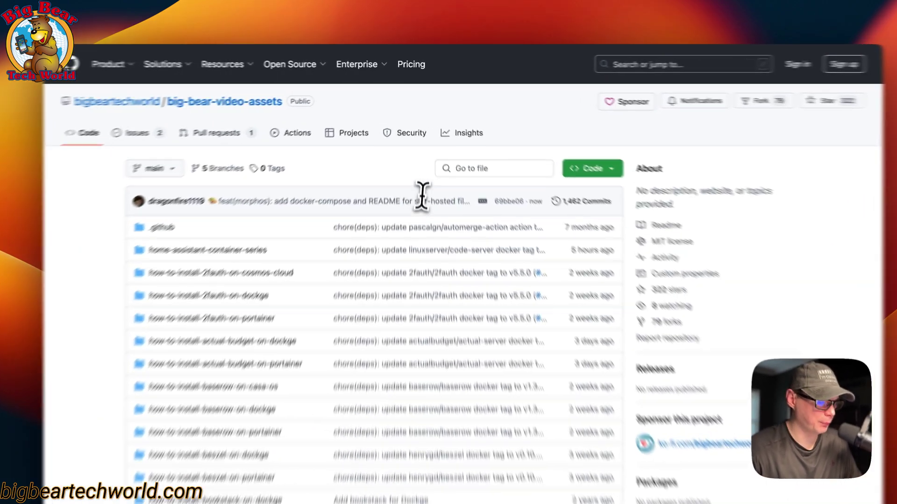
- Open how-to-install-morphos-on-portainer/docker-compose.yml via Go to file and mark its services section
{"action": "left_click", "coordinate": [452, 143]}
{"action": "type", "text": "mor"}
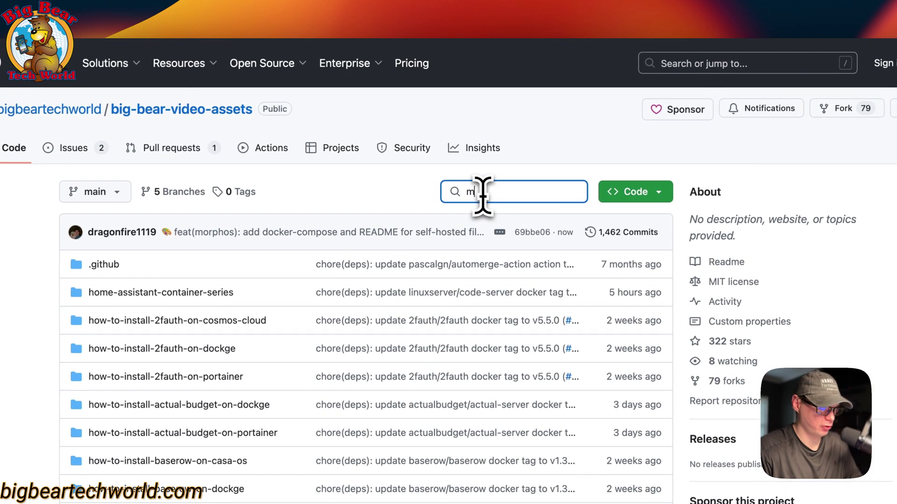
{"action": "type", "text": "phos"}
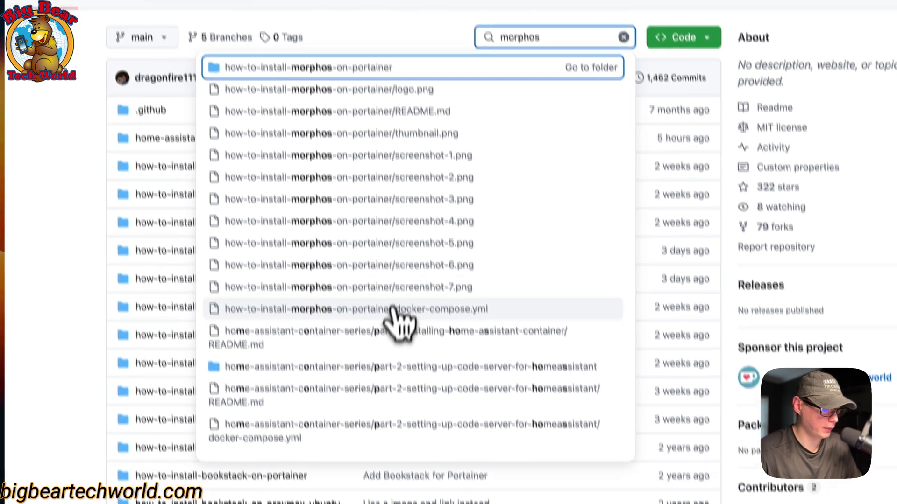
{"action": "left_click", "coordinate": [405, 279]}
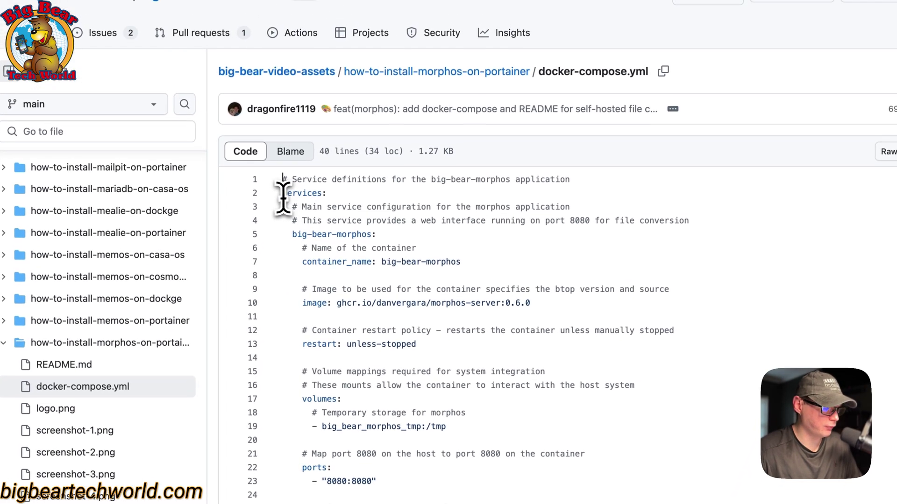
{"action": "left_click_drag", "start_coordinate": [280, 196], "coordinate": [356, 195]}
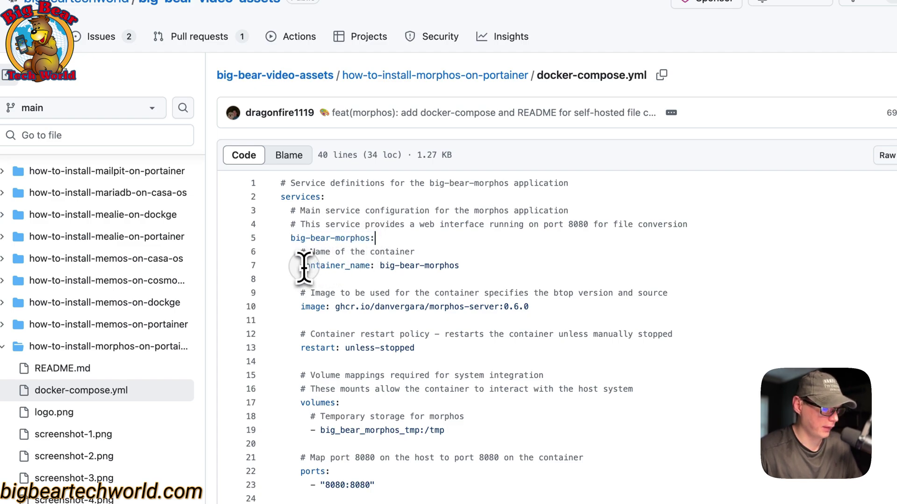
- Highlight the compose file's container name, image and restart policy lines
{"action": "left_click_drag", "start_coordinate": [303, 266], "coordinate": [489, 266]}
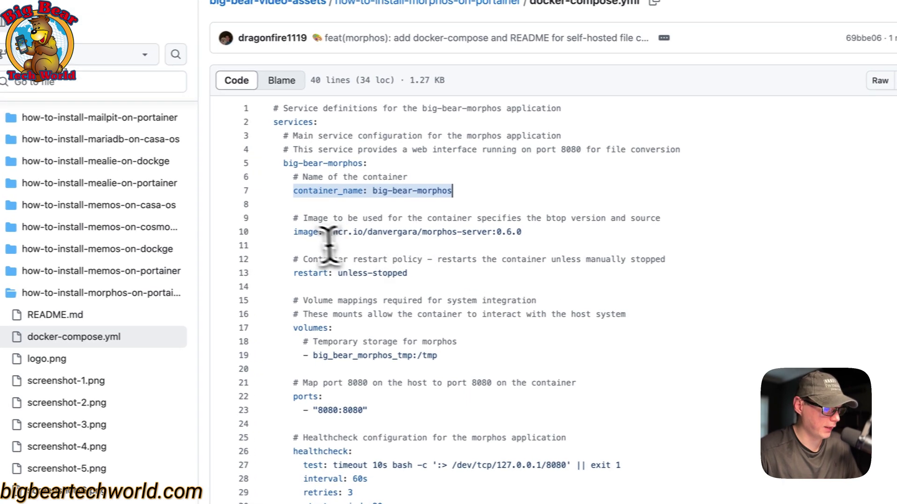
{"action": "left_click_drag", "start_coordinate": [274, 231], "coordinate": [591, 230]}
{"action": "left_click", "coordinate": [312, 231]}
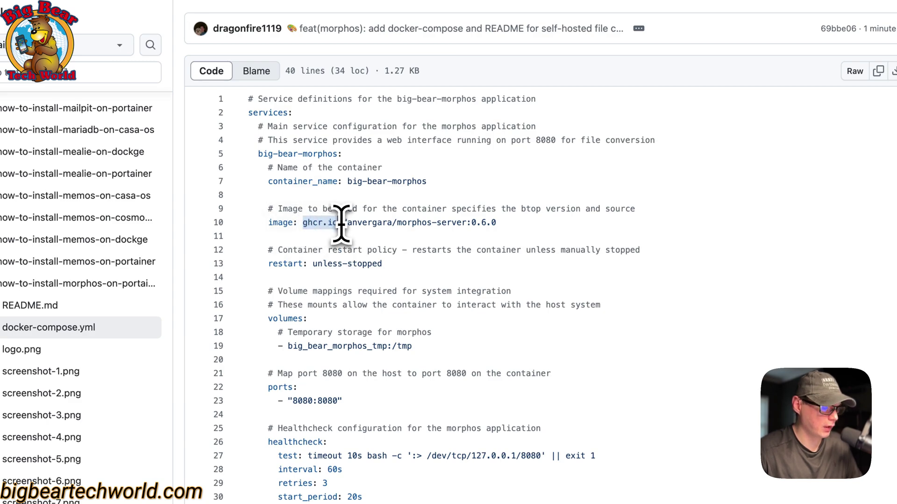
{"action": "left_click", "coordinate": [467, 223]}
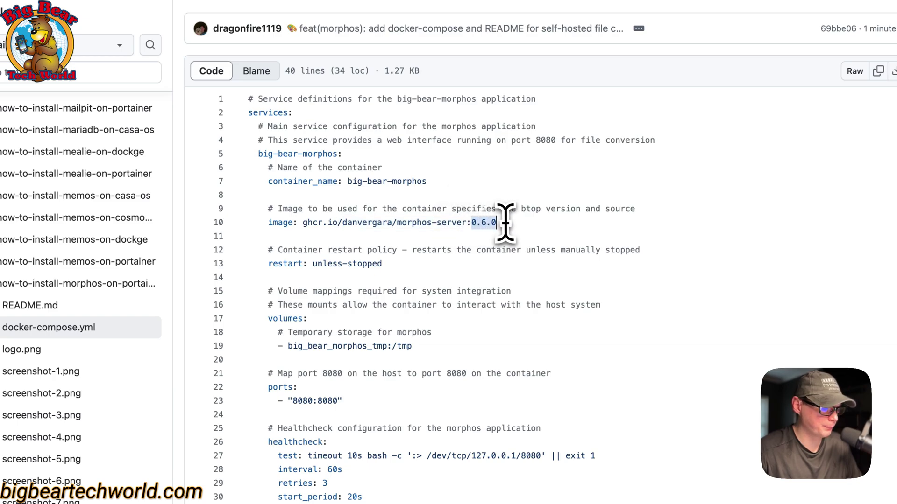
{"action": "left_click_drag", "start_coordinate": [290, 241], "coordinate": [425, 233]}
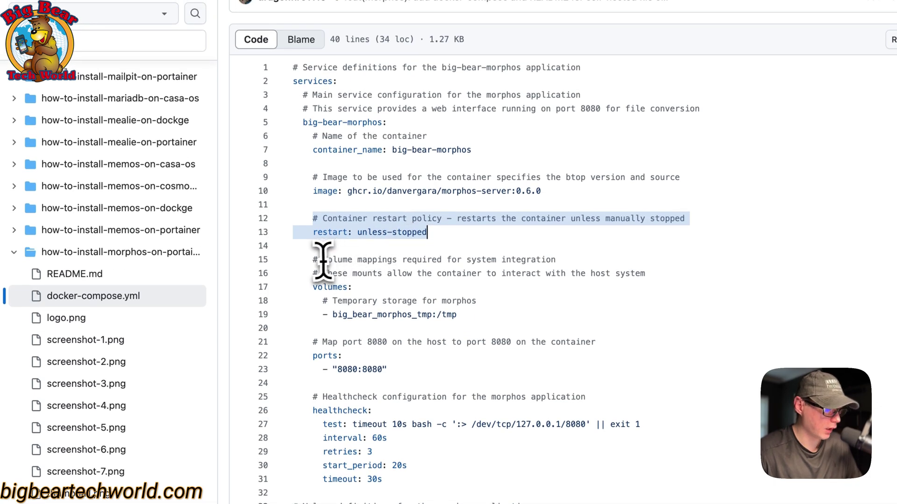
- Review the volume mappings, list big_bear_morphos_tmp references, and mark the volume definitions
{"action": "left_click_drag", "start_coordinate": [312, 260], "coordinate": [479, 212]}
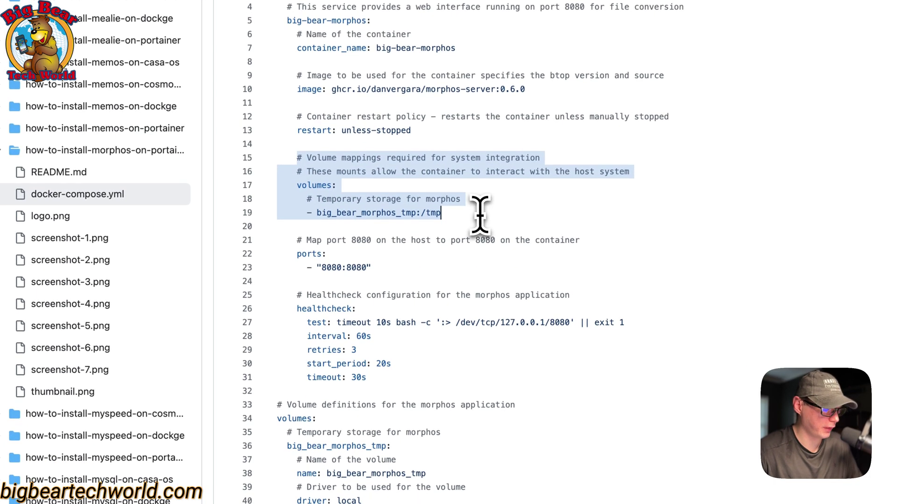
{"action": "left_click", "coordinate": [358, 212]}
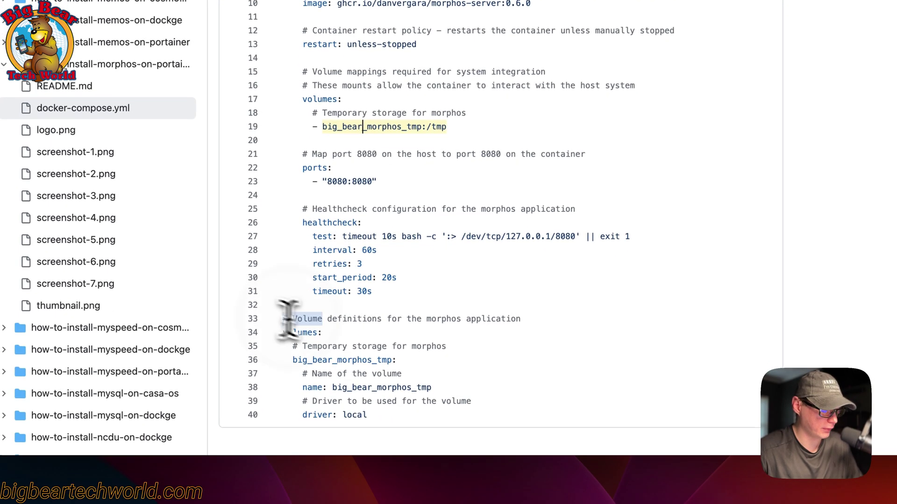
{"action": "left_click_drag", "start_coordinate": [277, 404], "coordinate": [364, 501]}
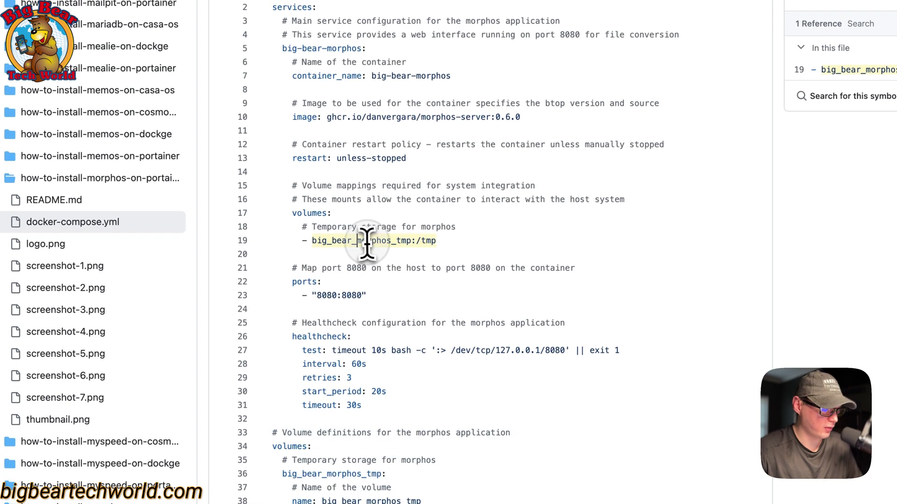
{"action": "left_click", "coordinate": [356, 241]}
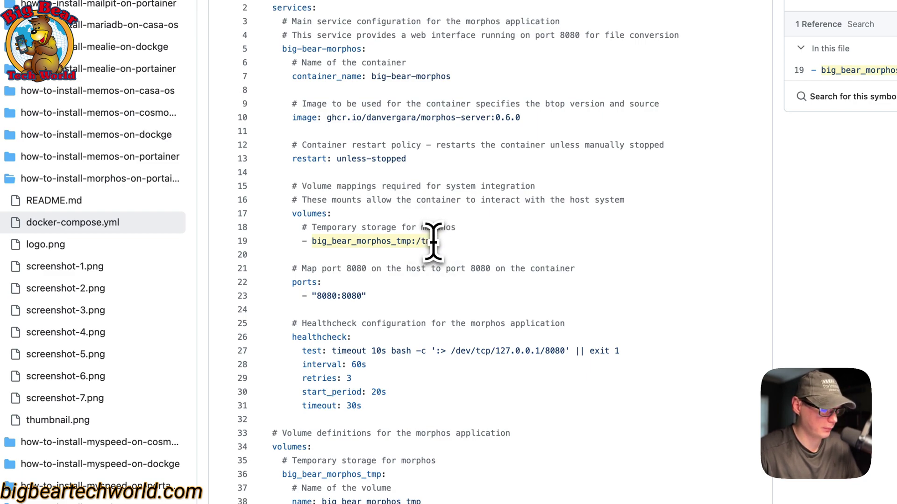
- Point out the 8080:8080 port mapping, the healthcheck block and the closing volume definitions
{"action": "left_click_drag", "start_coordinate": [300, 268], "coordinate": [390, 283]}
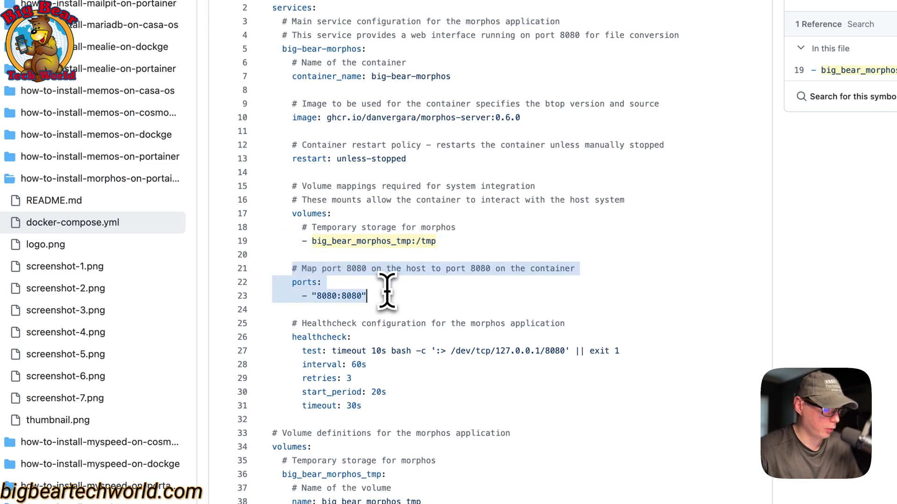
{"action": "left_click", "coordinate": [332, 295]}
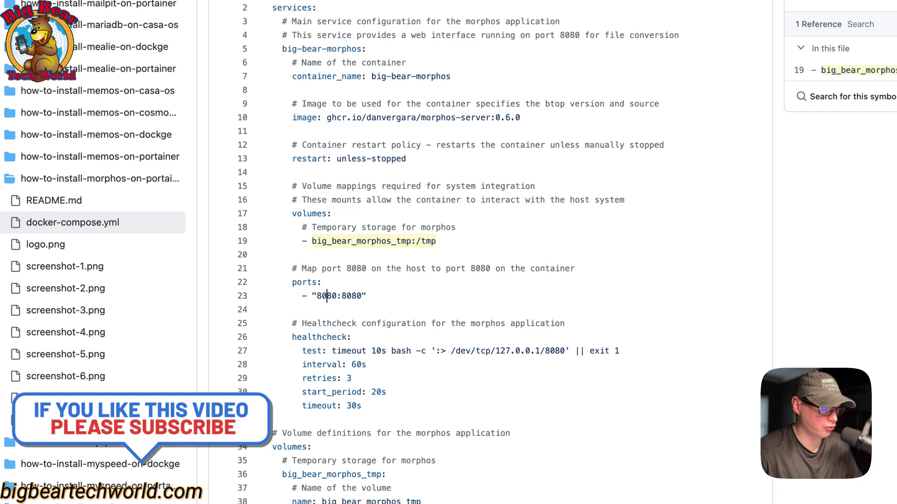
{"action": "left_click", "coordinate": [351, 296]}
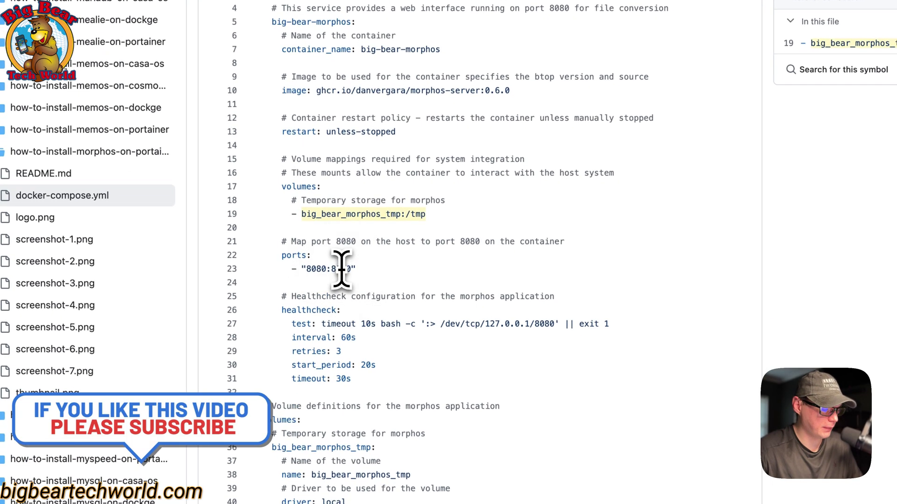
{"action": "left_click_drag", "start_coordinate": [288, 303], "coordinate": [357, 363]}
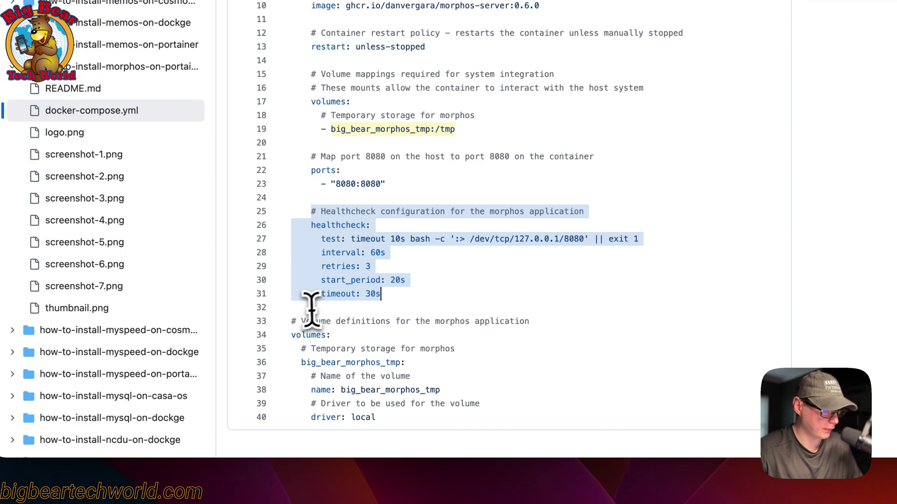
{"action": "mouse_move", "coordinate": [292, 317]}
{"action": "left_mouse_down"}
{"action": "mouse_move", "coordinate": [375, 378]}
{"action": "mouse_move", "coordinate": [334, 408]}
{"action": "left_mouse_up"}
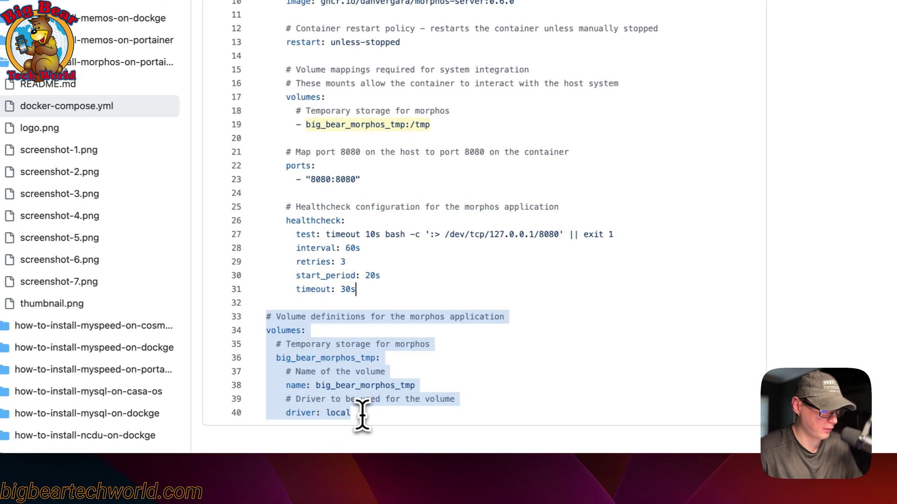
{"action": "left_click", "coordinate": [286, 393]}
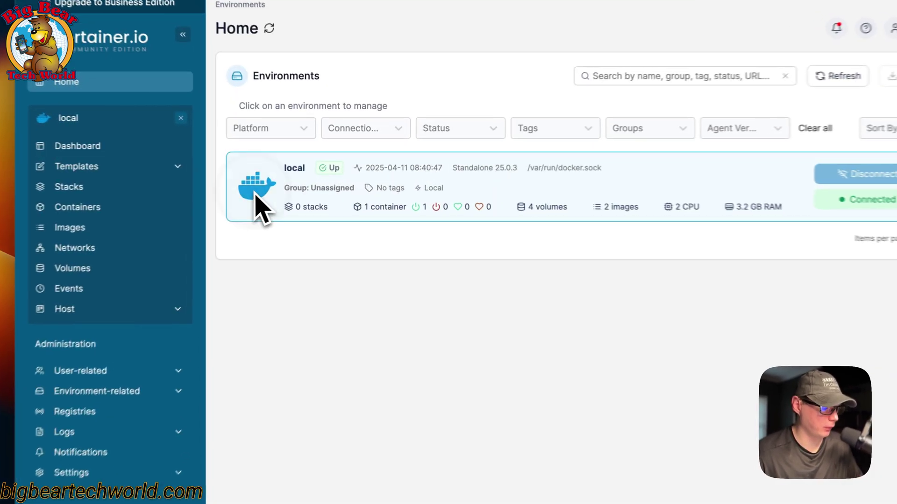
- Start adding a new stack from the local environment's Stacks list
{"action": "left_click", "coordinate": [297, 184]}
{"action": "left_click", "coordinate": [310, 270]}
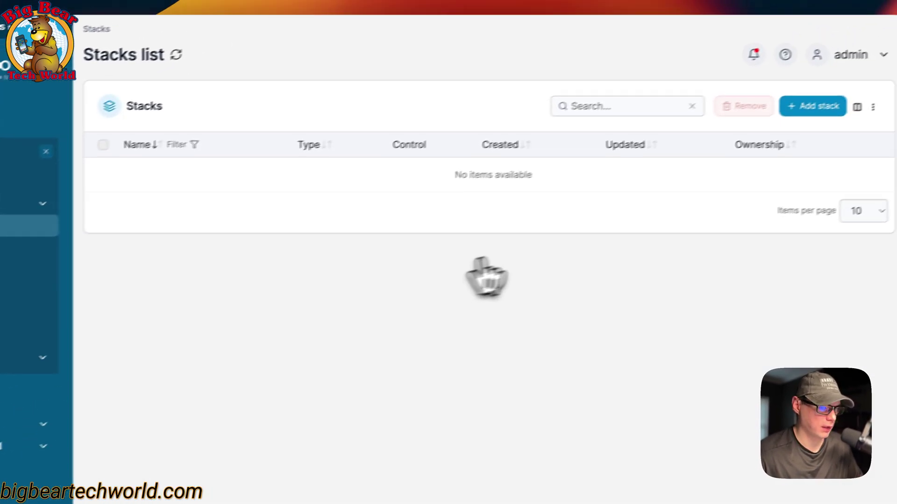
{"action": "left_click", "coordinate": [752, 141]}
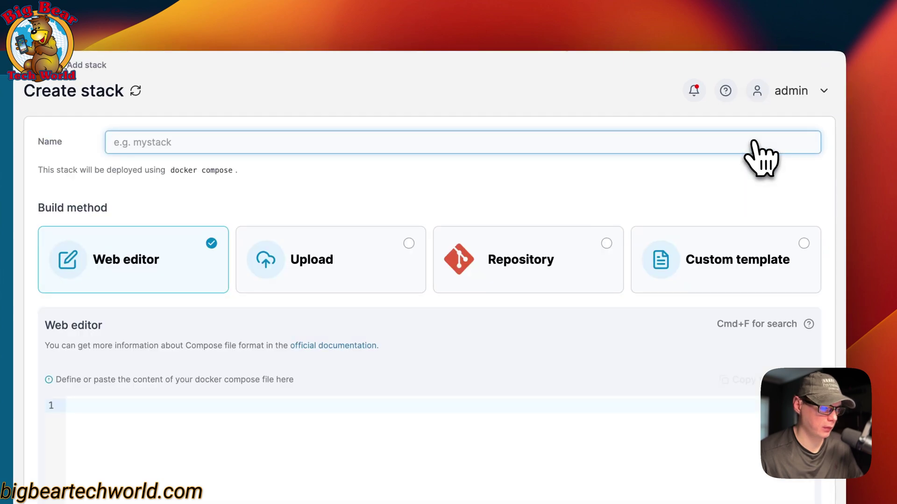
{"action": "type", "text": "morphos-stack"}
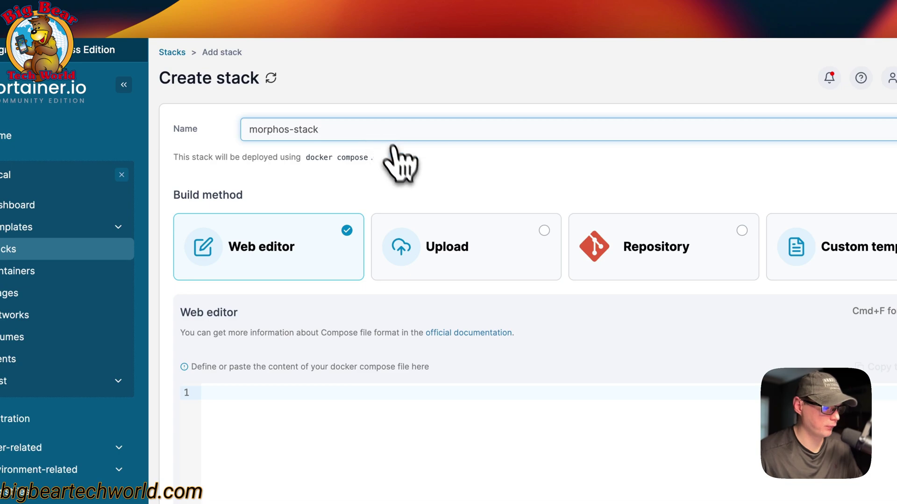
{"action": "scroll", "coordinate": [414, 189], "scroll_direction": "down", "scroll_amount": 2}
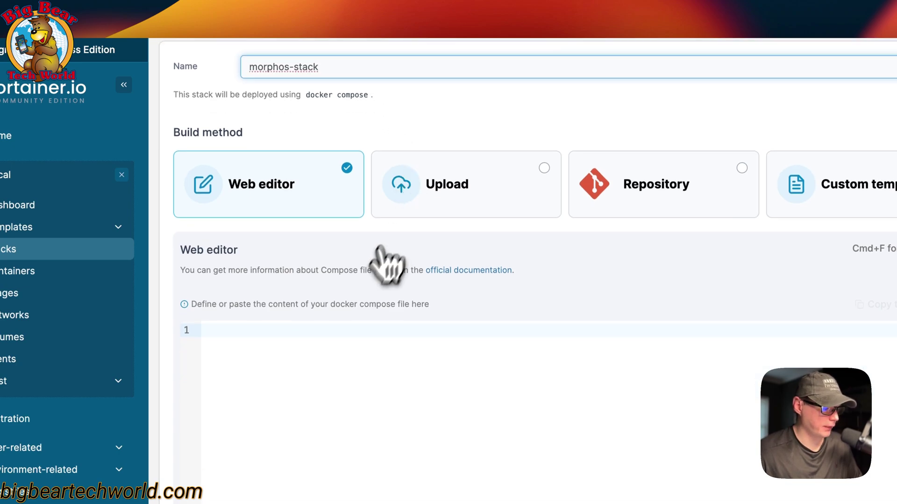
{"action": "scroll", "coordinate": [386, 263], "scroll_direction": "down", "scroll_amount": 2}
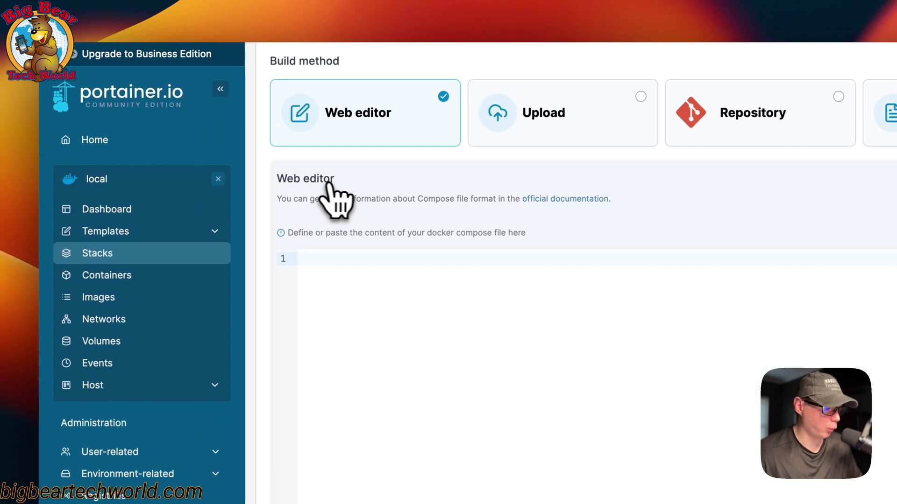
- Paste the Morphos compose file into the web editor and deploy morphos-stack
{"action": "left_click", "coordinate": [342, 283]}
{"action": "key", "text": "super+v"}
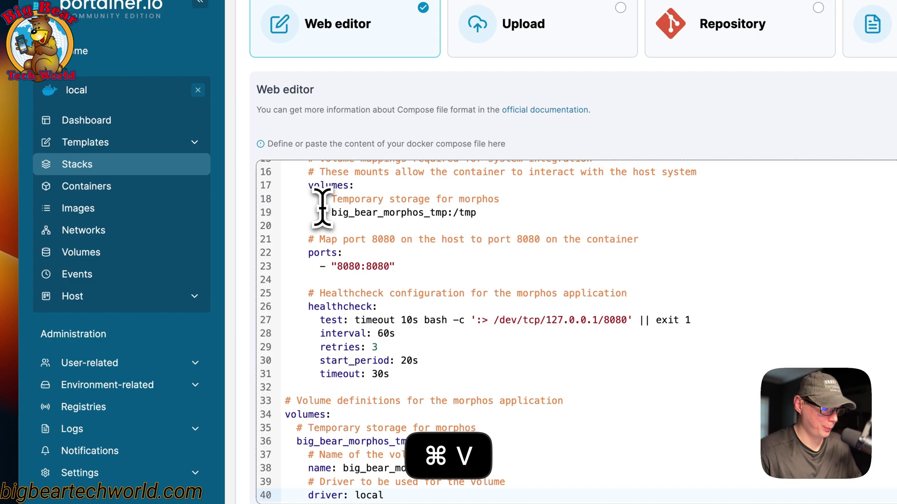
{"action": "scroll", "coordinate": [321, 208], "scroll_direction": "up", "scroll_amount": 5}
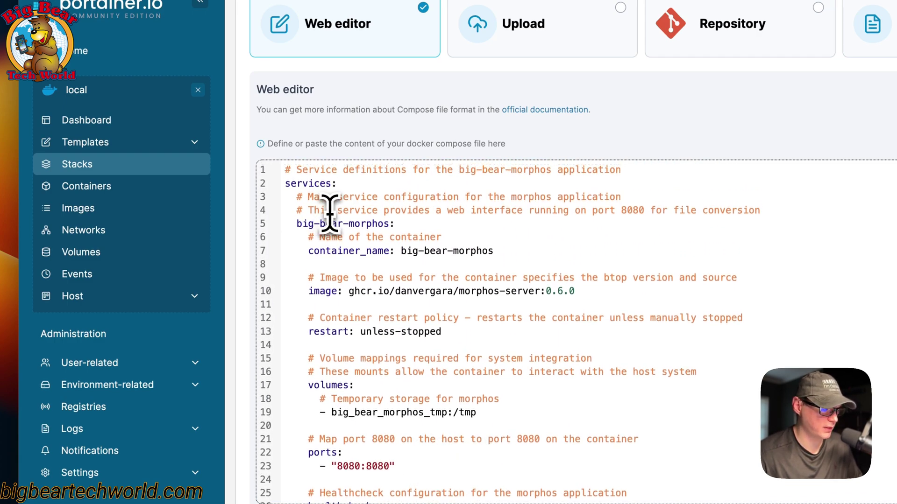
{"action": "scroll", "coordinate": [358, 156], "scroll_direction": "down", "scroll_amount": 5}
{"action": "scroll", "coordinate": [367, 136], "scroll_direction": "down", "scroll_amount": 4}
{"action": "scroll", "coordinate": [367, 150], "scroll_direction": "down", "scroll_amount": 3}
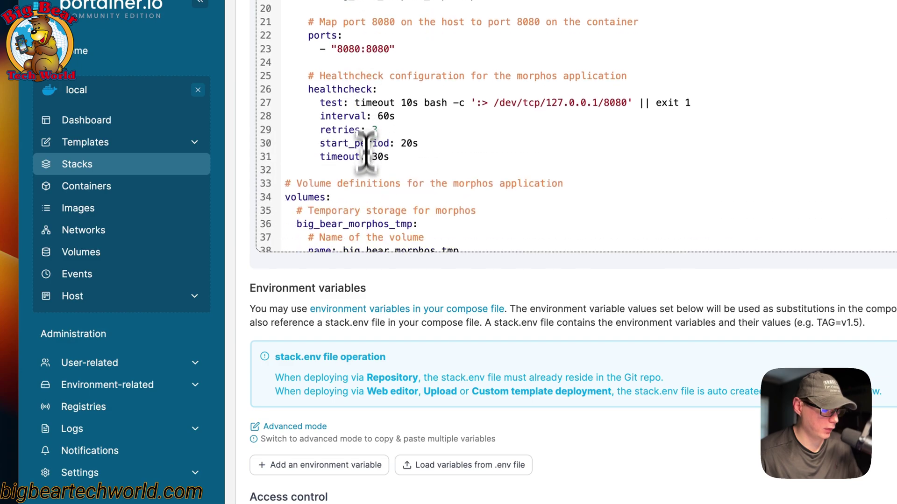
{"action": "scroll", "coordinate": [371, 322], "scroll_direction": "down", "scroll_amount": 3}
{"action": "scroll", "coordinate": [370, 323], "scroll_direction": "down", "scroll_amount": 5}
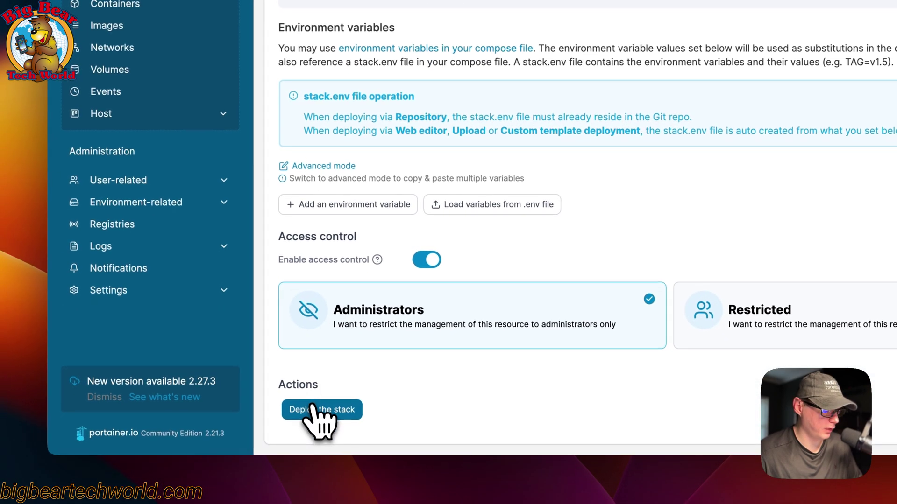
{"action": "left_click", "coordinate": [313, 413]}
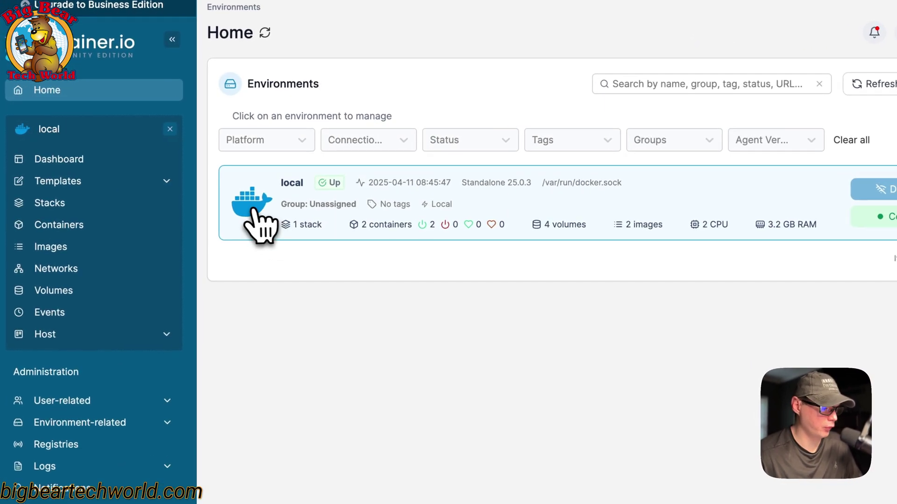
- Go from the local environment's Stacks list to the morphos-stack details page
{"action": "left_click", "coordinate": [261, 215]}
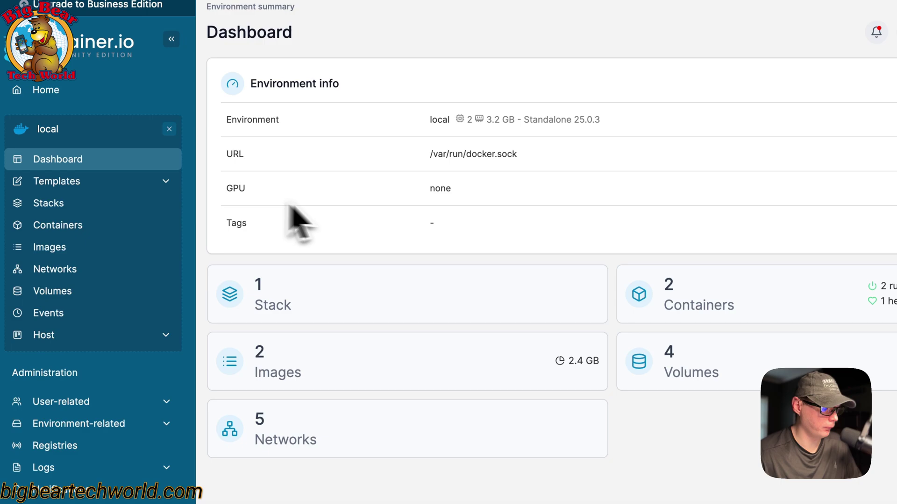
{"action": "left_click", "coordinate": [317, 286]}
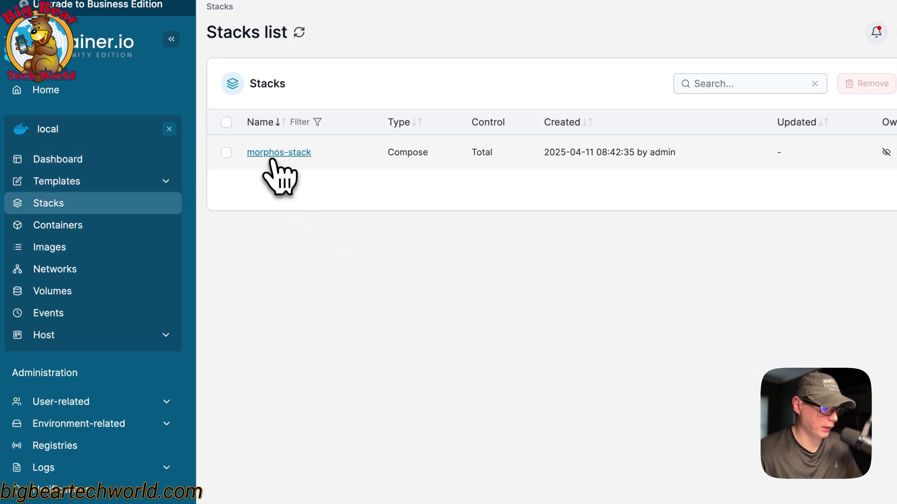
{"action": "left_click", "coordinate": [275, 153]}
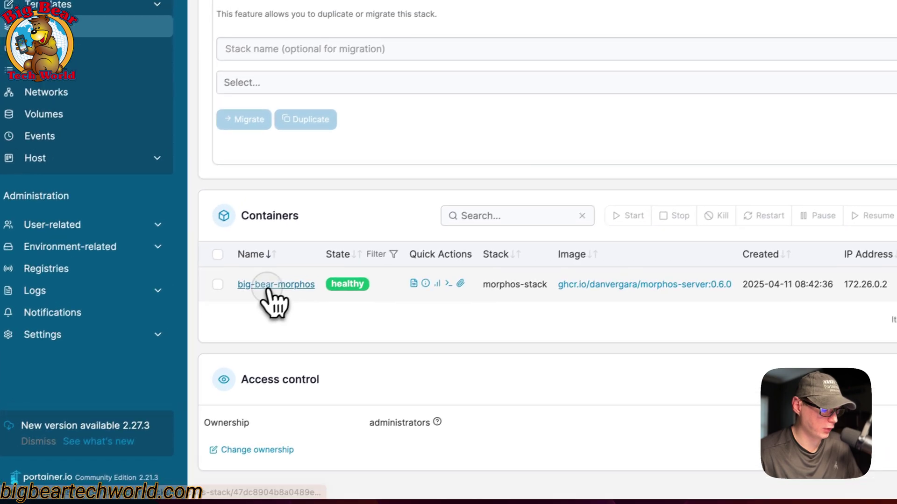
- Open big-bear-morphos details and check its running status and host 8080 port mapping
{"action": "left_click", "coordinate": [309, 270]}
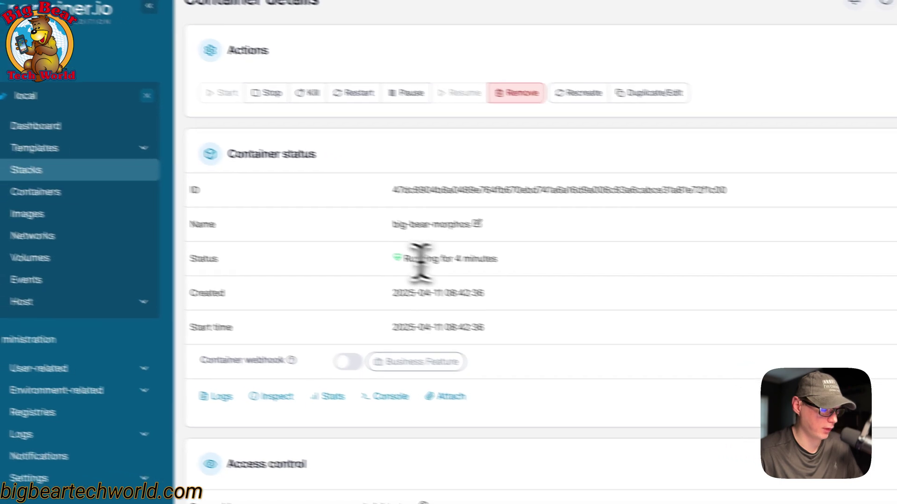
{"action": "triple_click", "coordinate": [470, 270]}
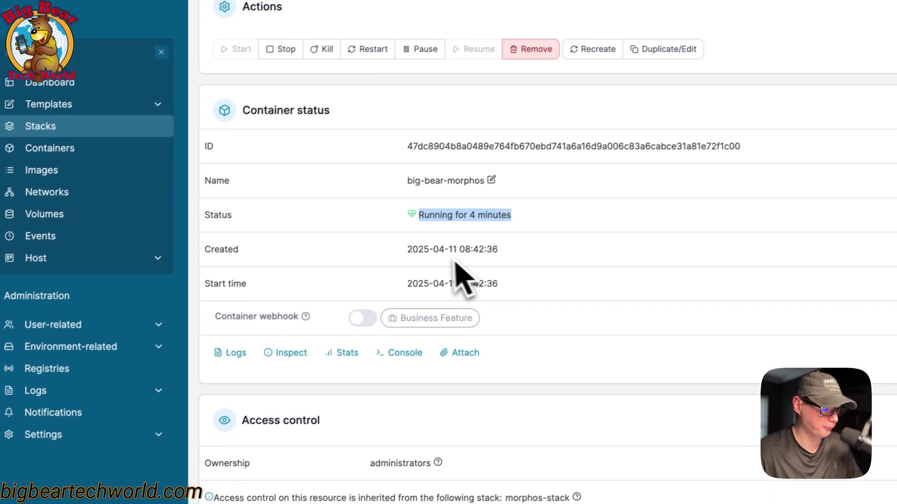
{"action": "left_click", "coordinate": [274, 243]}
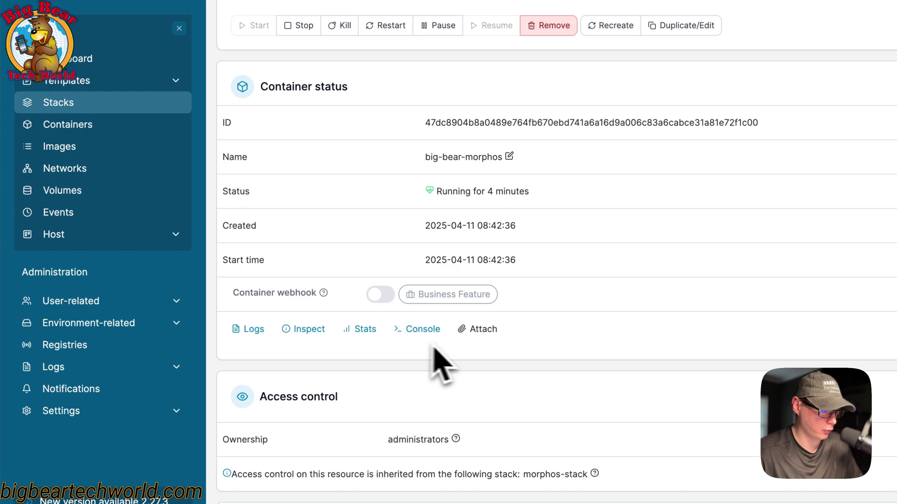
{"action": "scroll", "coordinate": [484, 361], "scroll_direction": "down", "scroll_amount": 4}
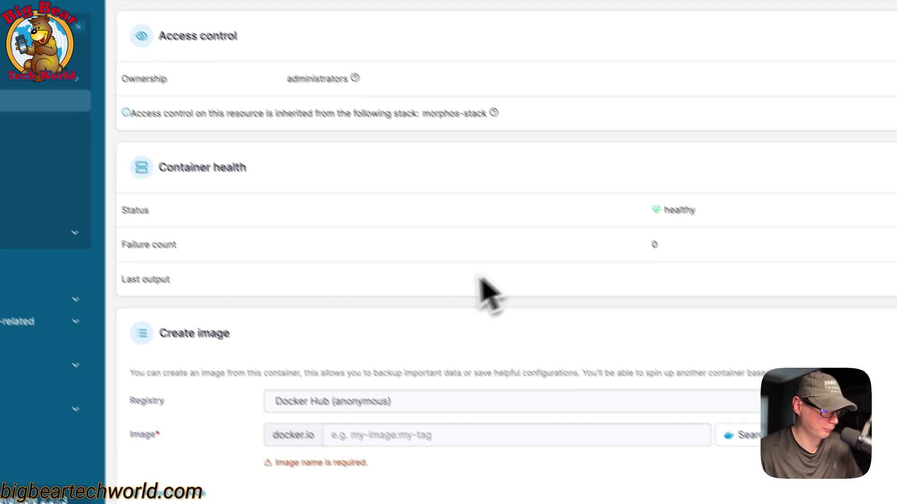
{"action": "scroll", "coordinate": [645, 277], "scroll_direction": "down", "scroll_amount": 5}
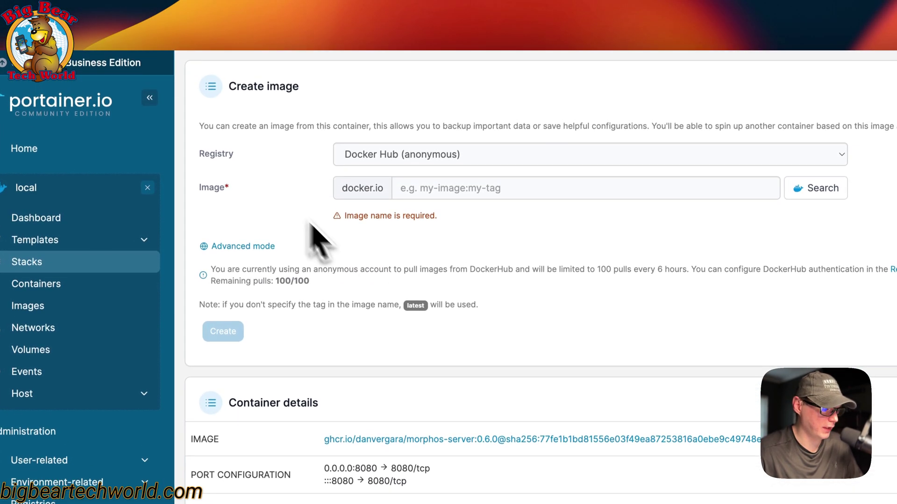
{"action": "scroll", "coordinate": [464, 320], "scroll_direction": "down", "scroll_amount": 1}
{"action": "scroll", "coordinate": [499, 347], "scroll_direction": "down", "scroll_amount": 4}
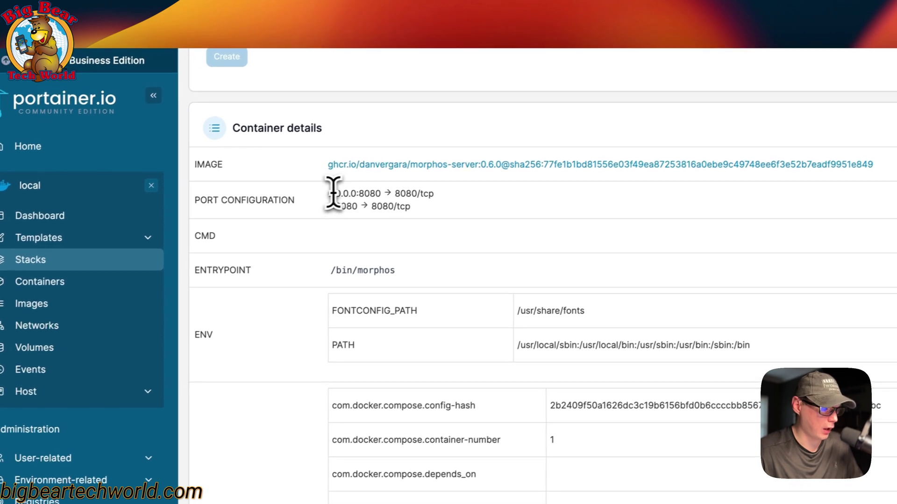
- Review the container's host port, labels and restart policy, leaving the policy unchanged
{"action": "left_click_drag", "start_coordinate": [349, 189], "coordinate": [366, 196]}
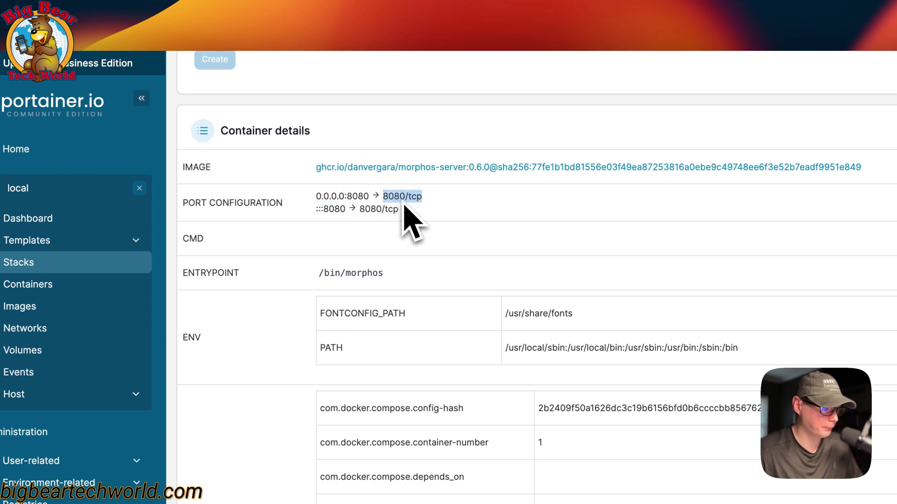
{"action": "scroll", "coordinate": [405, 224], "scroll_direction": "down", "scroll_amount": 2}
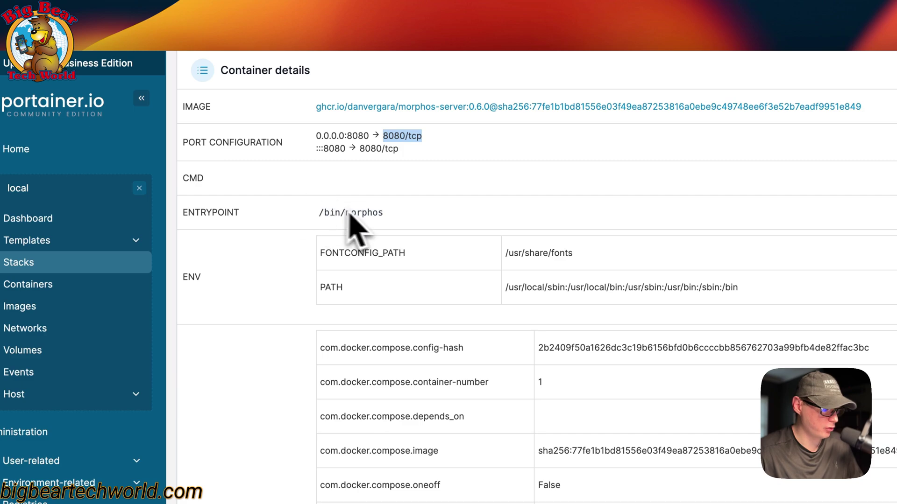
{"action": "scroll", "coordinate": [364, 228], "scroll_direction": "down", "scroll_amount": 1}
{"action": "scroll", "coordinate": [390, 236], "scroll_direction": "down", "scroll_amount": 1}
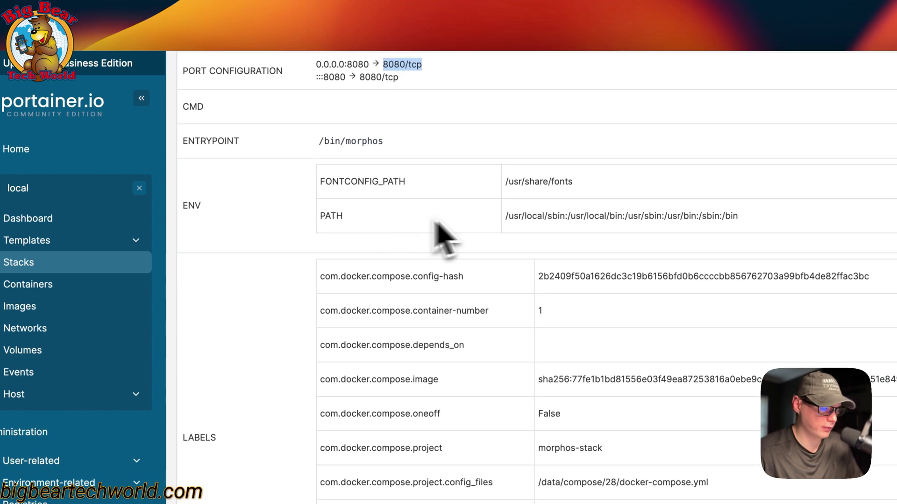
{"action": "scroll", "coordinate": [499, 211], "scroll_direction": "down", "scroll_amount": 2}
{"action": "scroll", "coordinate": [520, 220], "scroll_direction": "down", "scroll_amount": 1}
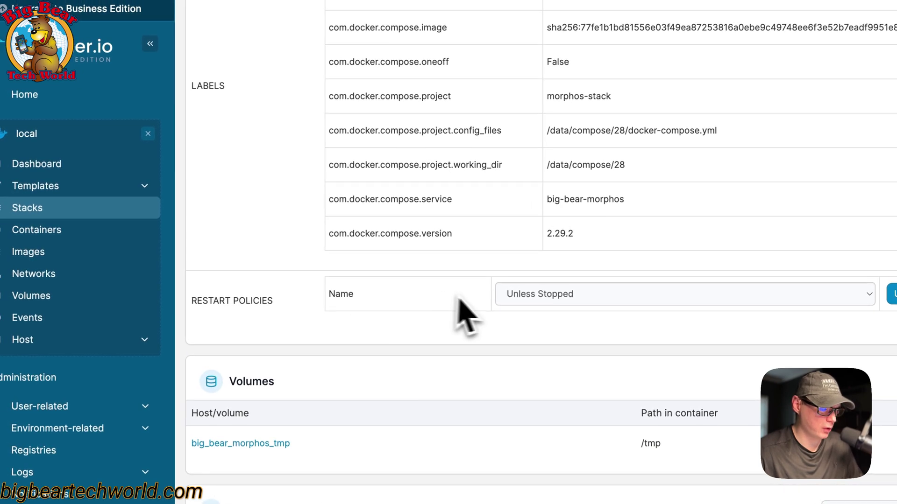
{"action": "left_click", "coordinate": [509, 300]}
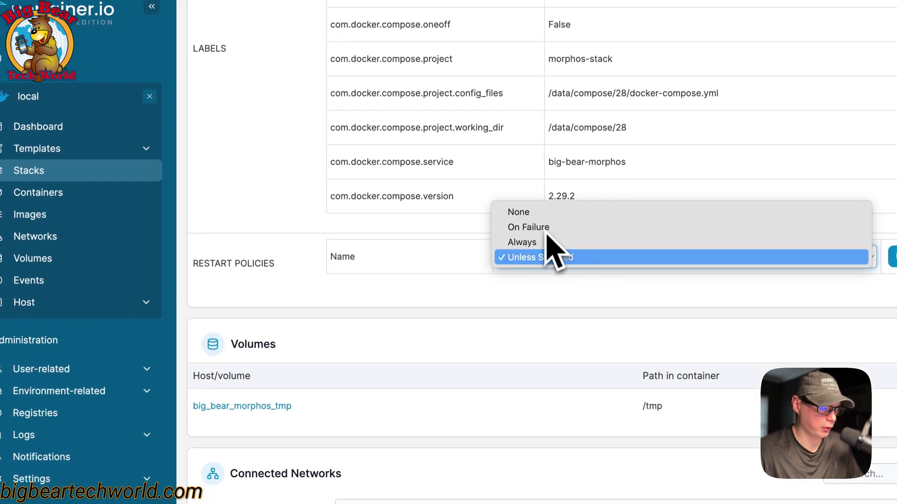
{"action": "left_click", "coordinate": [435, 286]}
{"action": "scroll", "coordinate": [425, 290], "scroll_direction": "up", "scroll_amount": 5}
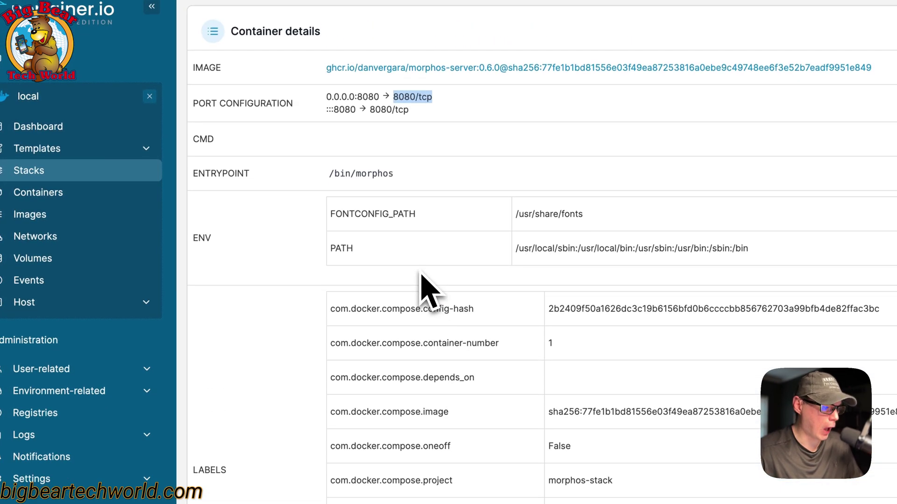
{"action": "scroll", "coordinate": [425, 290], "scroll_direction": "up", "scroll_amount": 5}
- Show the morphos-stack compose file in its Editor tab
{"action": "left_click", "coordinate": [208, 211]}
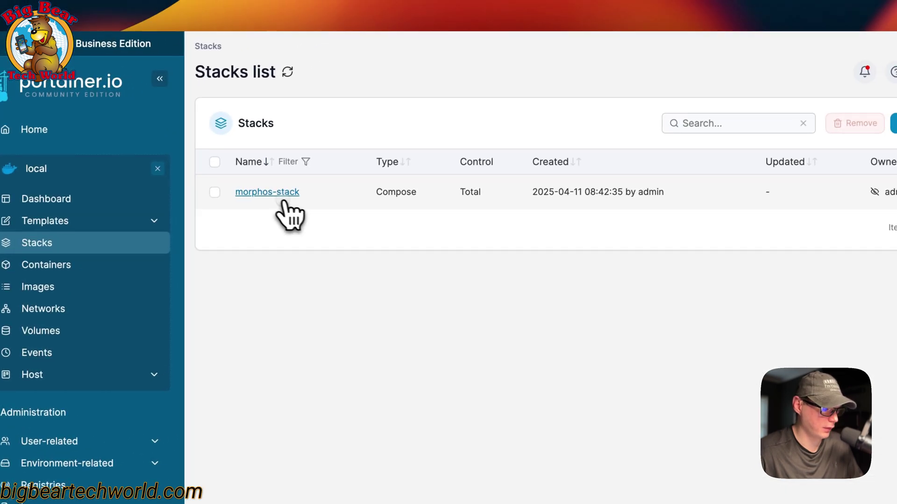
{"action": "left_click", "coordinate": [280, 200]}
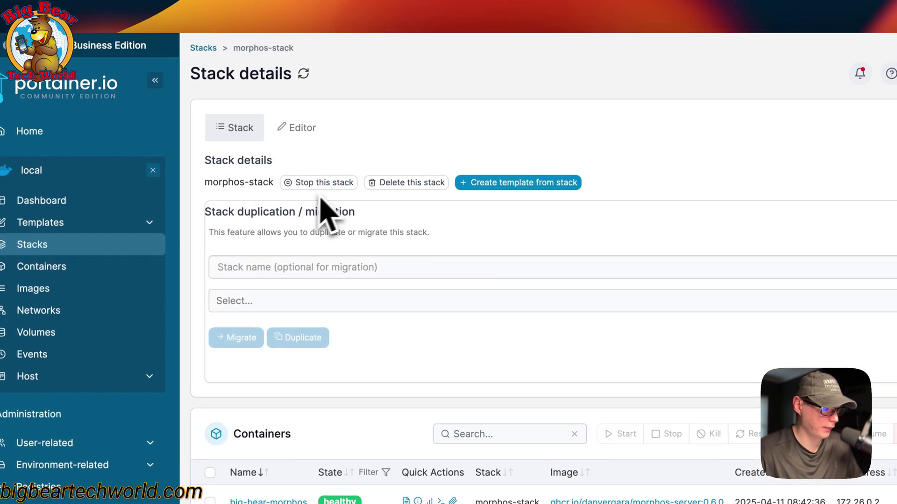
{"action": "left_click", "coordinate": [294, 131]}
{"action": "scroll", "coordinate": [415, 224], "scroll_direction": "down", "scroll_amount": 5}
{"action": "scroll", "coordinate": [414, 235], "scroll_direction": "down", "scroll_amount": 3}
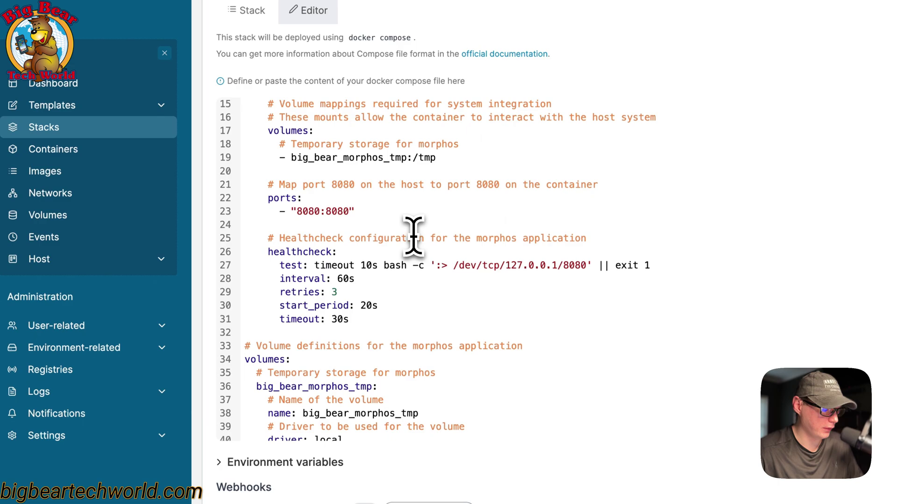
{"action": "scroll", "coordinate": [414, 235], "scroll_direction": "up", "scroll_amount": 3}
{"action": "scroll", "coordinate": [411, 238], "scroll_direction": "up", "scroll_amount": 2}
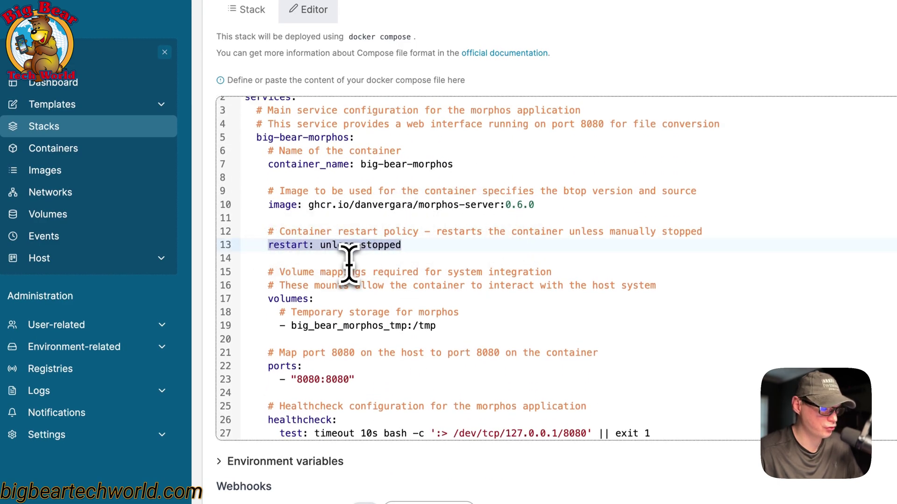
{"action": "scroll", "coordinate": [475, 306], "scroll_direction": "down", "scroll_amount": 3}
{"action": "scroll", "coordinate": [427, 320], "scroll_direction": "down", "scroll_amount": 2}
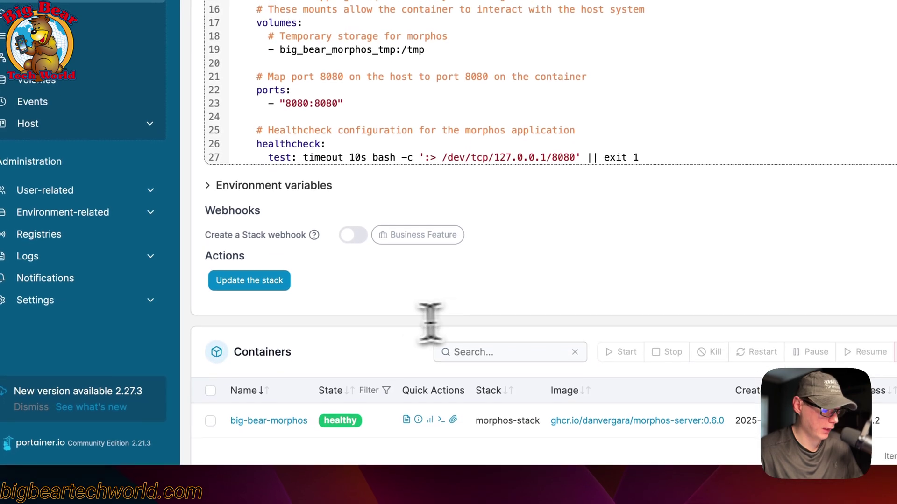
- Open the stack update prompt, enable Re-pull image, then dismiss it without updating
{"action": "left_click", "coordinate": [250, 280]}
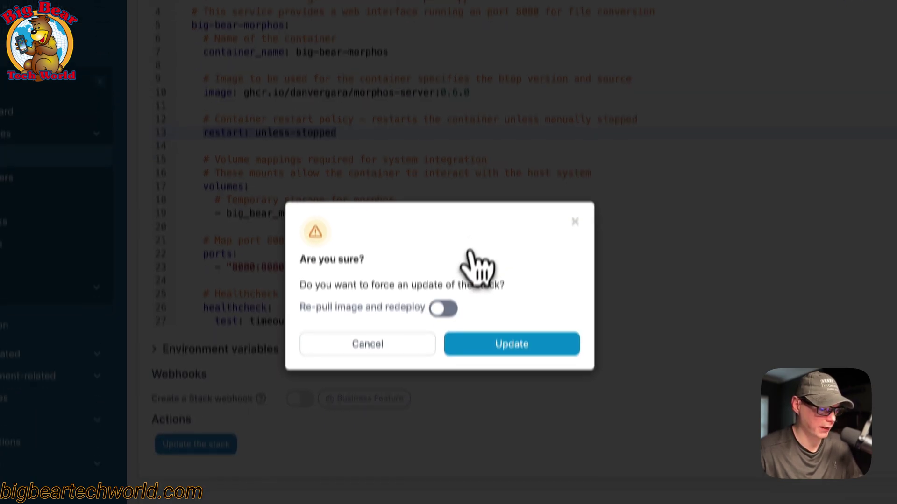
{"action": "left_click", "coordinate": [444, 363]}
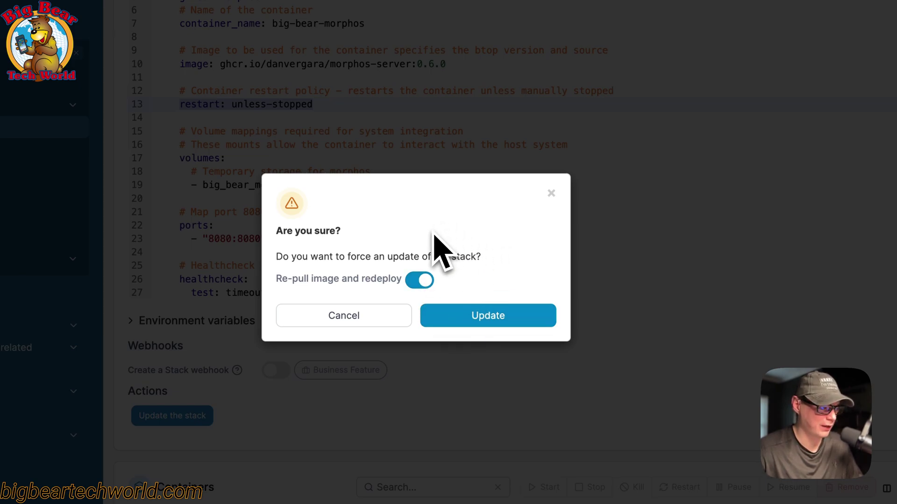
{"action": "left_click", "coordinate": [551, 195]}
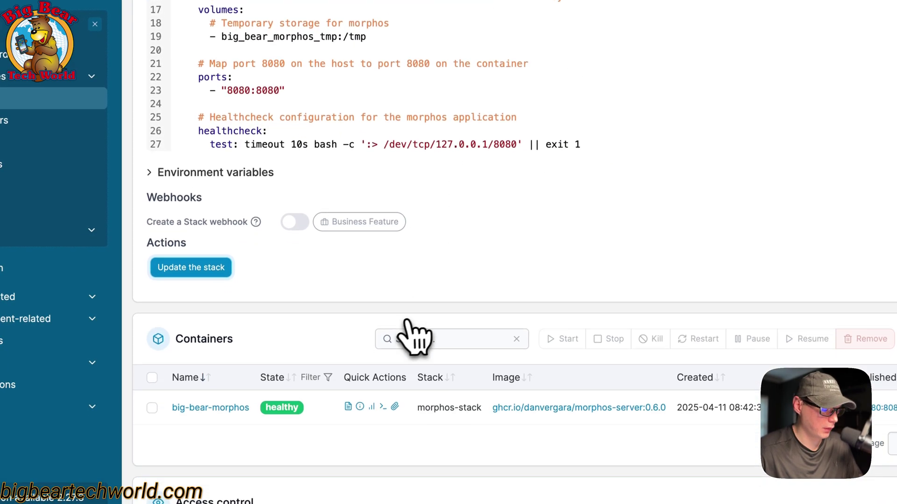
- Open the big-bear-morphos container's details to check its volume and network address
{"action": "left_click", "coordinate": [210, 407]}
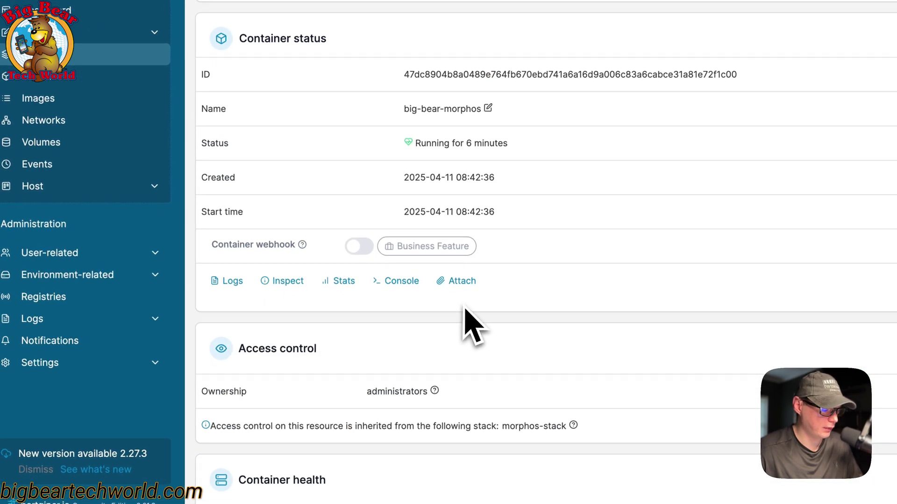
{"action": "scroll", "coordinate": [469, 324], "scroll_direction": "down", "scroll_amount": 10}
{"action": "scroll", "coordinate": [470, 324], "scroll_direction": "down", "scroll_amount": 10}
{"action": "scroll", "coordinate": [471, 324], "scroll_direction": "down", "scroll_amount": 2}
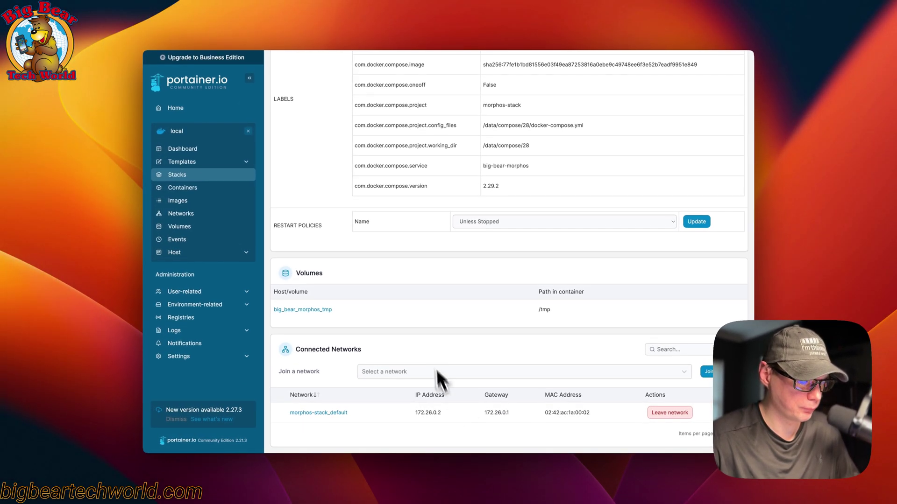
{"action": "scroll", "coordinate": [436, 378], "scroll_direction": "up", "scroll_amount": 5}
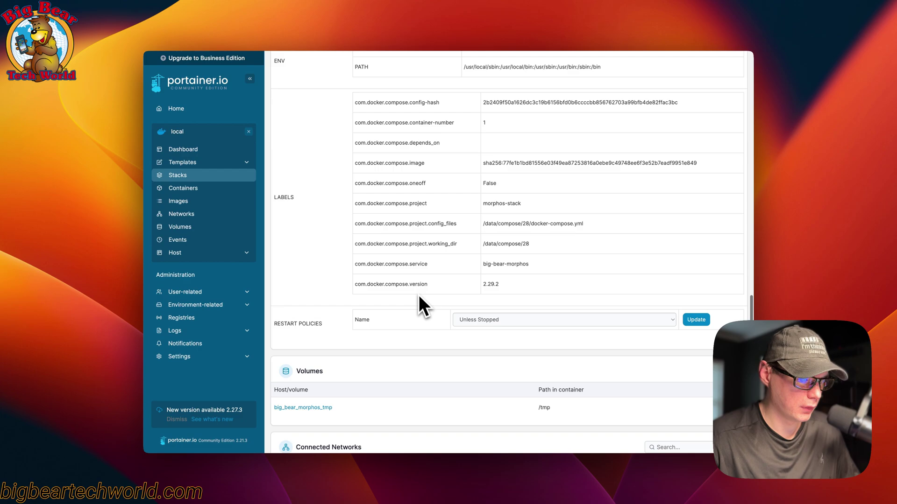
{"action": "scroll", "coordinate": [417, 301], "scroll_direction": "up", "scroll_amount": 5}
{"action": "scroll", "coordinate": [417, 286], "scroll_direction": "up", "scroll_amount": 5}
{"action": "scroll", "coordinate": [416, 286], "scroll_direction": "up", "scroll_amount": 5}
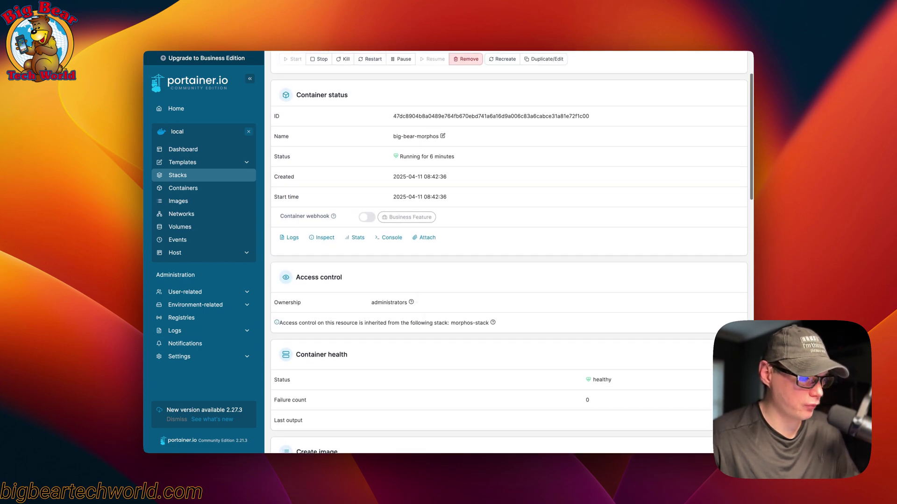
{"action": "scroll", "coordinate": [417, 285], "scroll_direction": "up", "scroll_amount": 3}
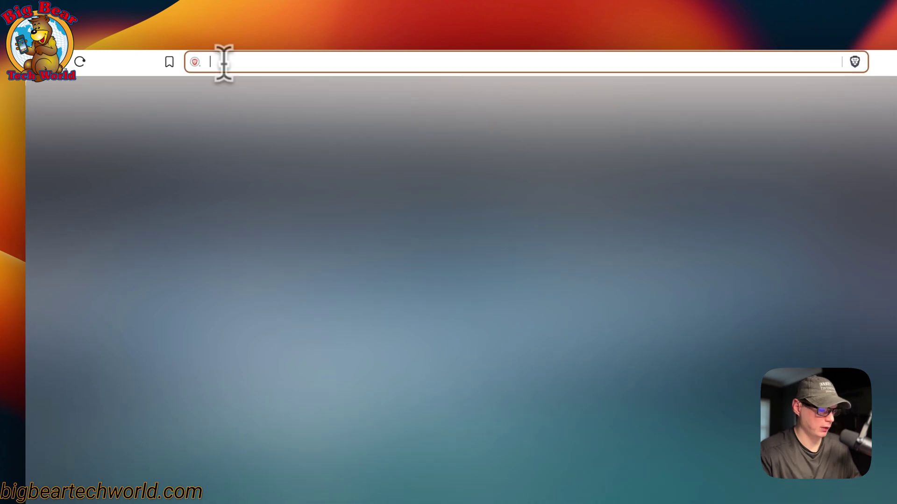
- Load 192.168.20.118:8080 in the new browser tab
{"action": "type", "text": "192.168.20.118"}
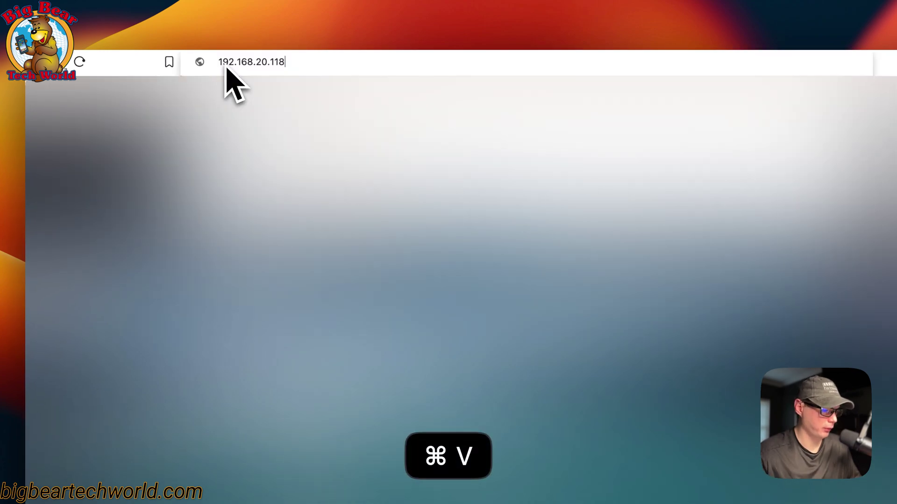
{"action": "type", "text": ":8080"}
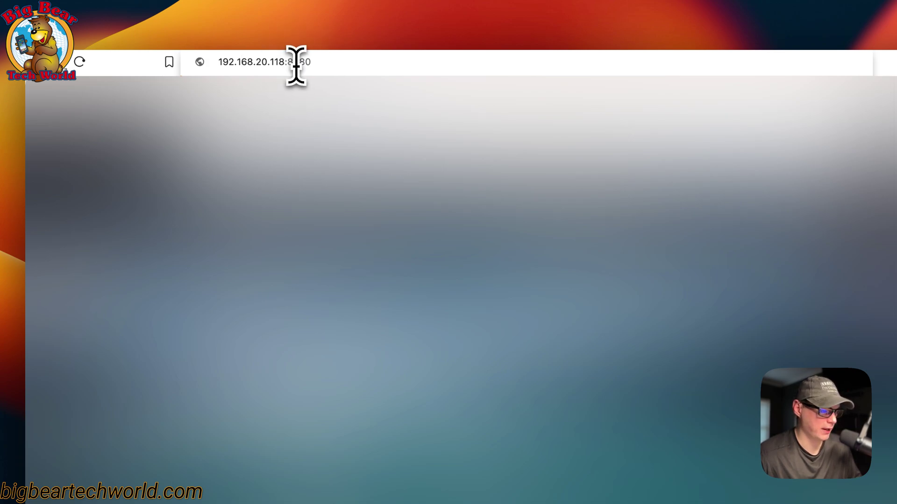
{"action": "key", "text": "Return"}
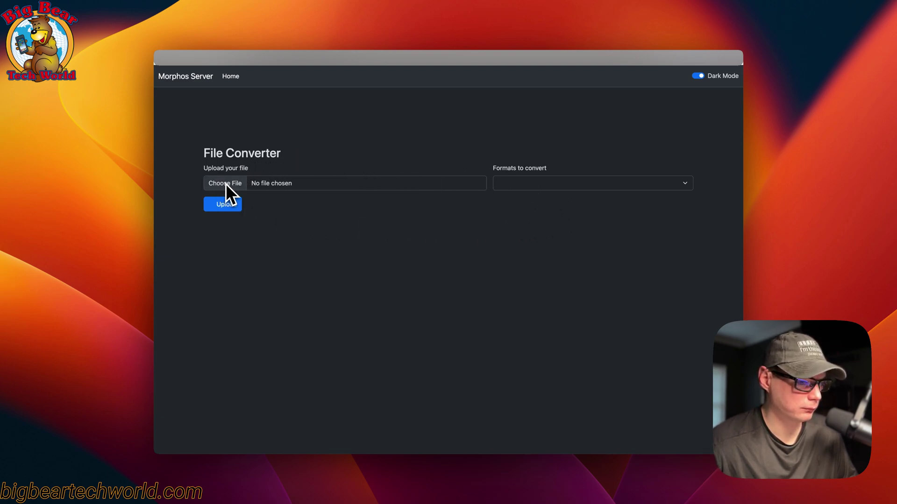
- Try the light theme, switch back to dark, and choose logo.png for conversion
{"action": "left_click", "coordinate": [697, 80]}
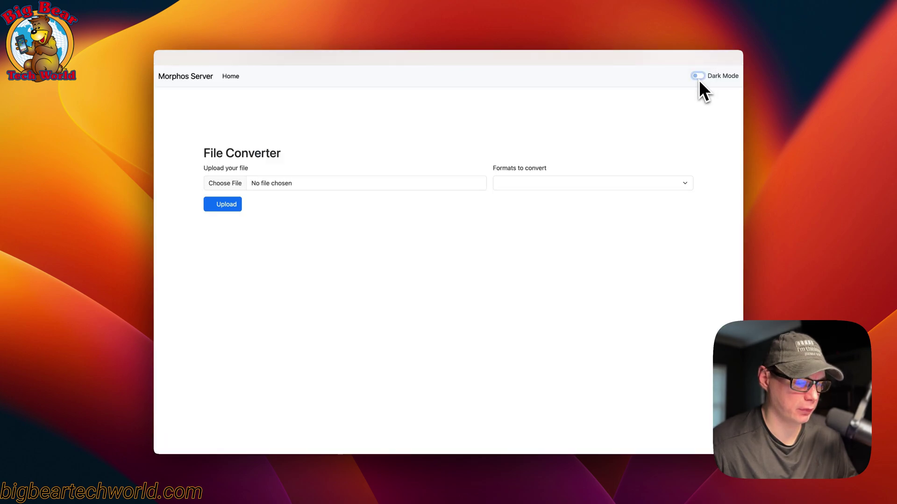
{"action": "left_click", "coordinate": [698, 77]}
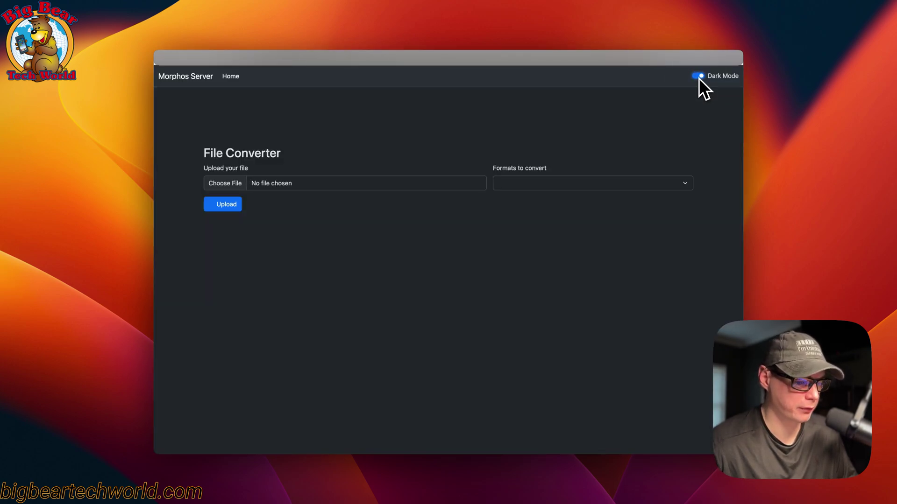
{"action": "left_click", "coordinate": [231, 186]}
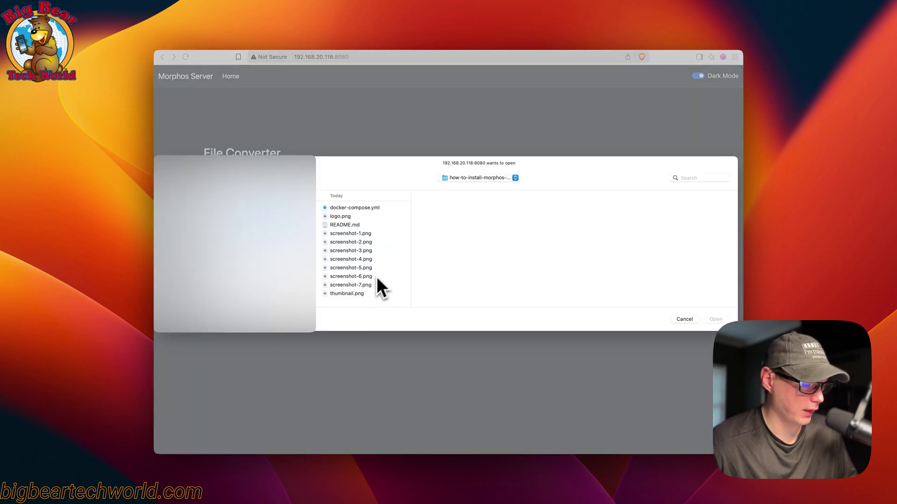
{"action": "left_click", "coordinate": [339, 216]}
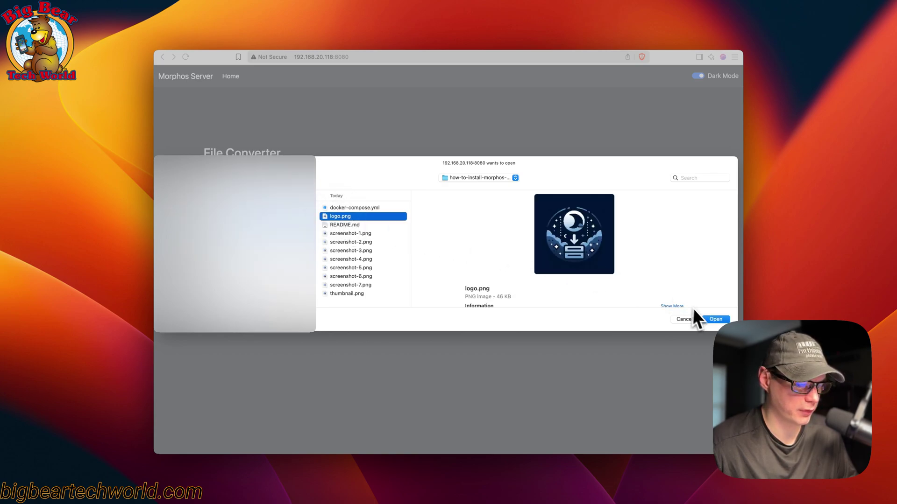
{"action": "left_click", "coordinate": [714, 320]}
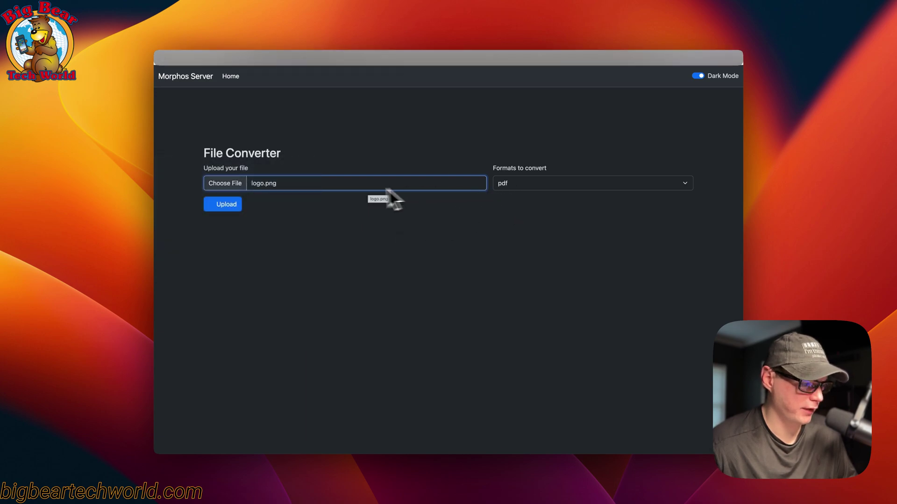
- Set jpg as the target conversion format
{"action": "left_click", "coordinate": [513, 184]}
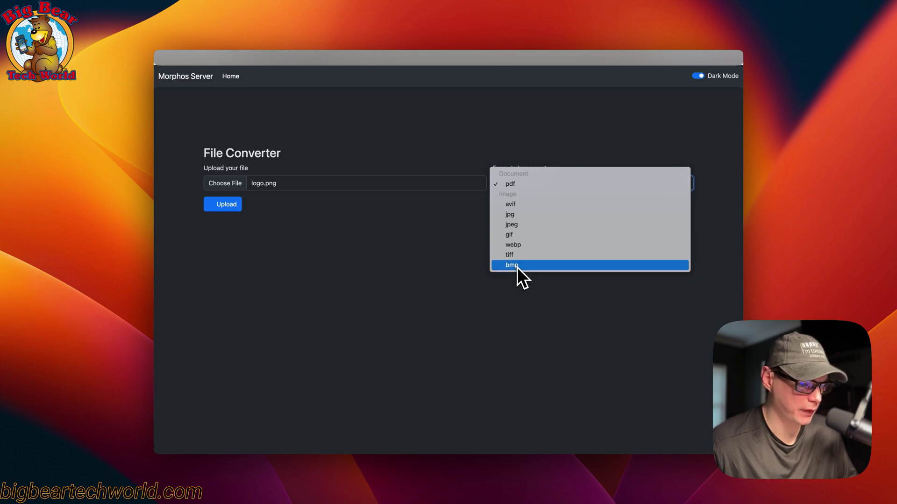
{"action": "key", "text": "Up"}
{"action": "key", "text": "Up"}
{"action": "key", "text": "Up"}
{"action": "key", "text": "Up"}
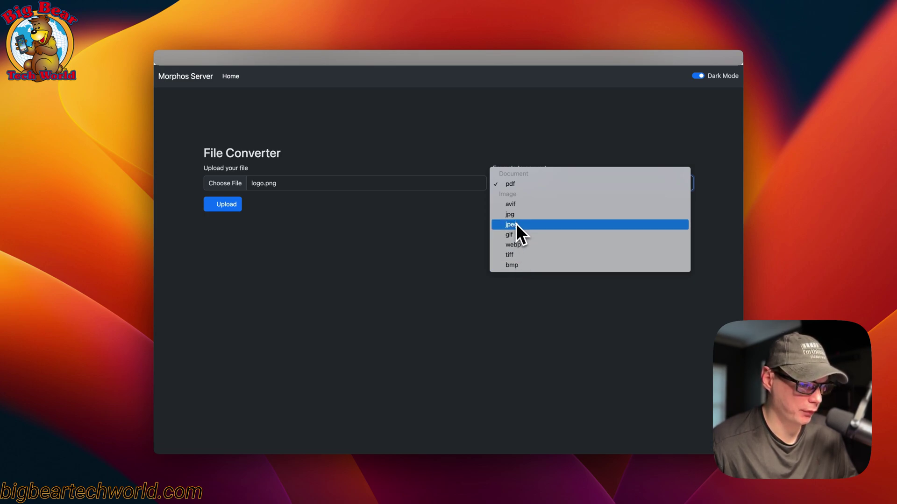
{"action": "key", "text": "Up"}
{"action": "key", "text": "Return"}
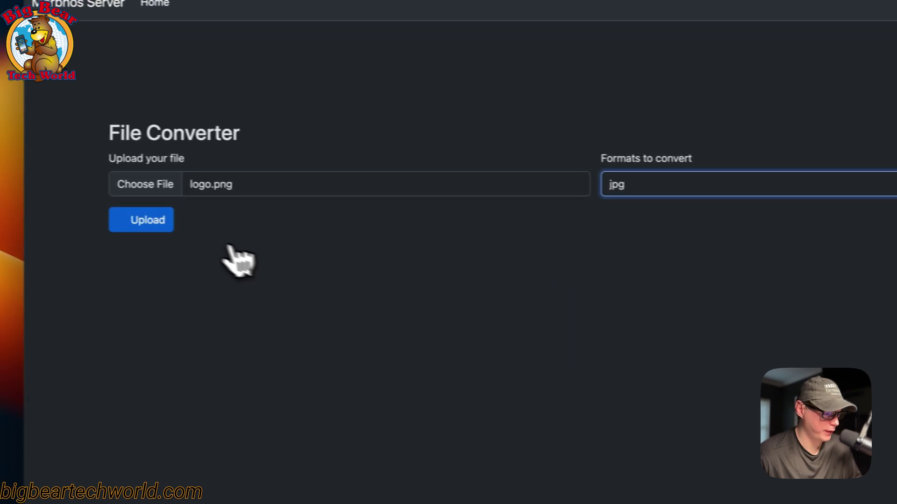
- Convert logo.png to JPG, then dismiss the logo.jpg result to empty the File Converter form
{"action": "left_click", "coordinate": [171, 223]}
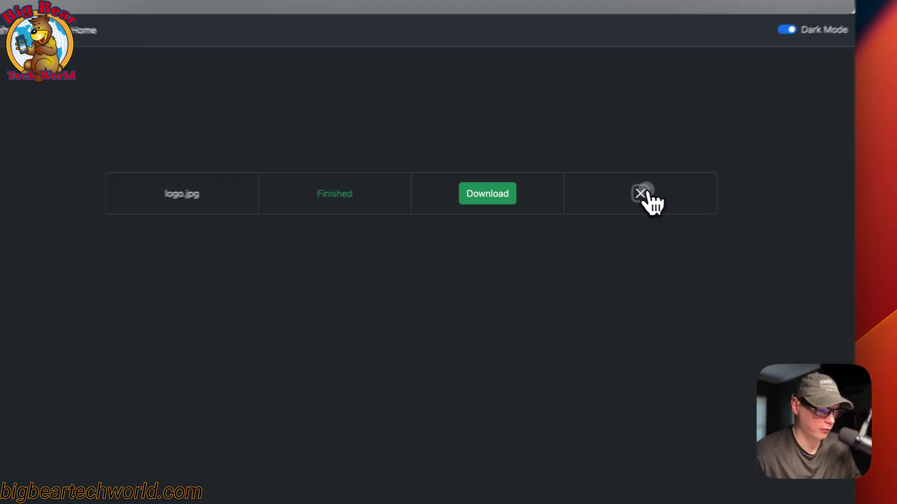
{"action": "left_click", "coordinate": [600, 184]}
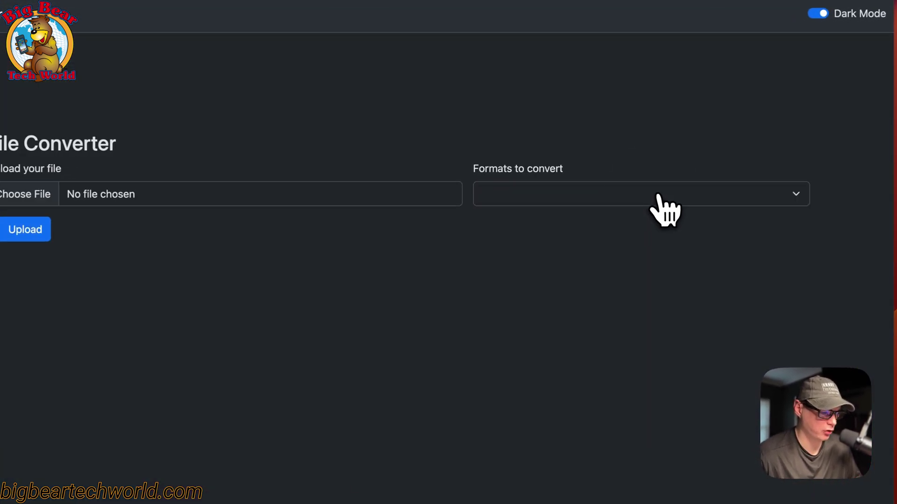